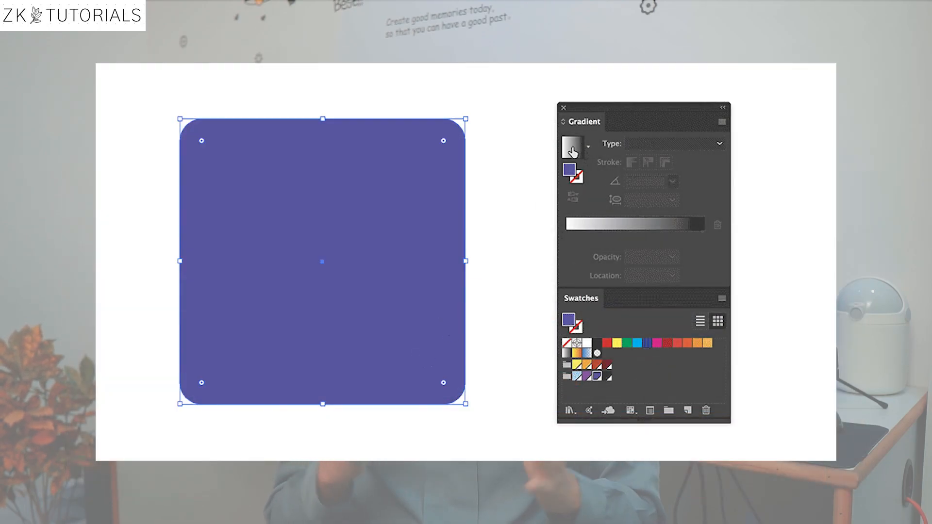
- Fill the selected rounded square with a linear gradient and choose the Orange, Yellow preset for it
{"action": "left_click", "coordinate": [573, 146]}
{"action": "left_click", "coordinate": [589, 147]}
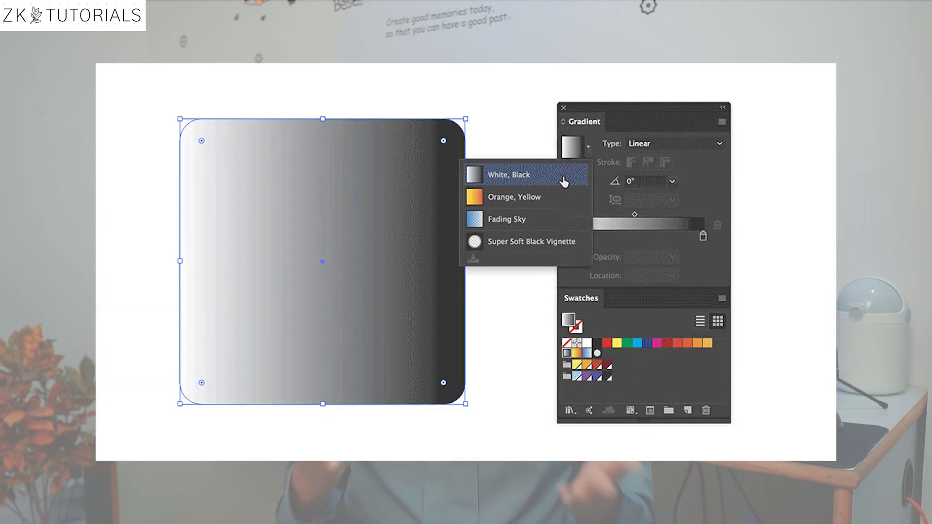
{"action": "left_click", "coordinate": [537, 198]}
{"action": "left_click", "coordinate": [523, 328]}
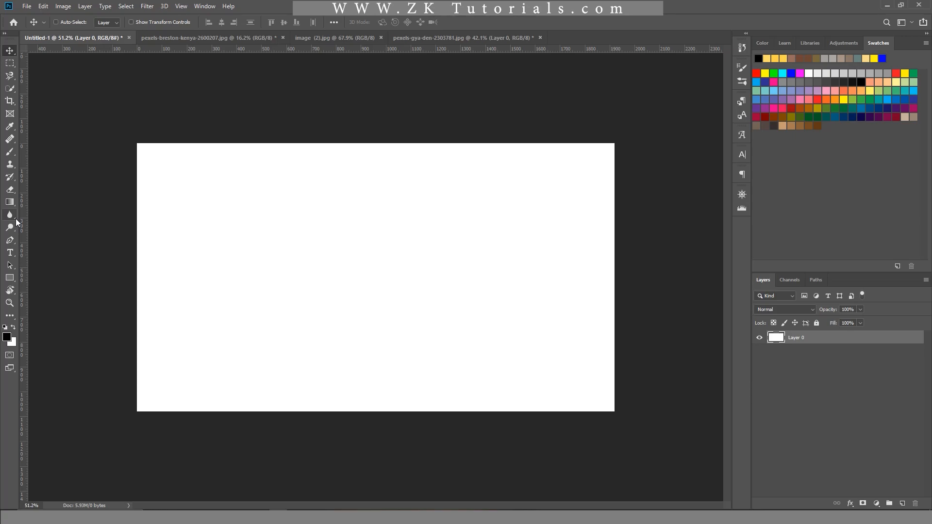
- Use the Gradient tool to try a radial yellow-red-blue preset from the canvas's upper-left to its lower-right, and undo it
{"action": "left_click", "coordinate": [12, 203]}
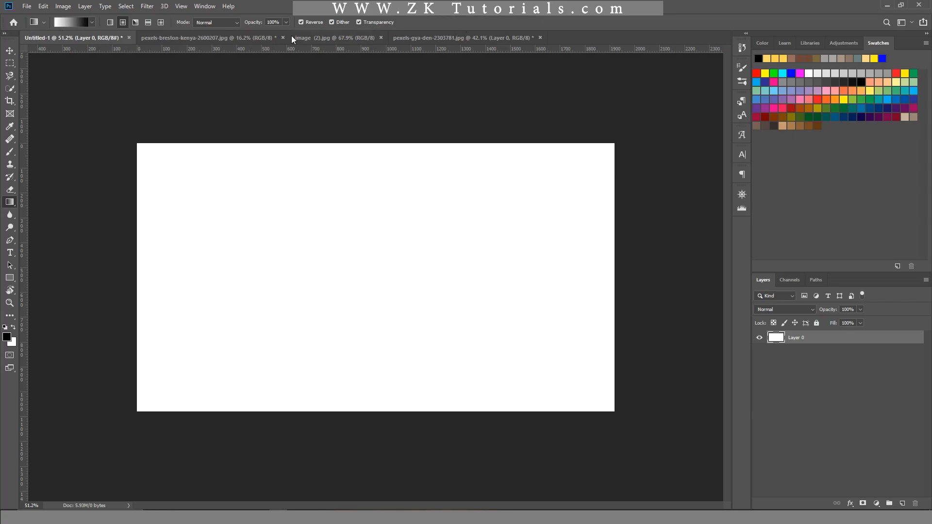
{"action": "left_click", "coordinate": [91, 23]}
{"action": "left_click", "coordinate": [103, 45]}
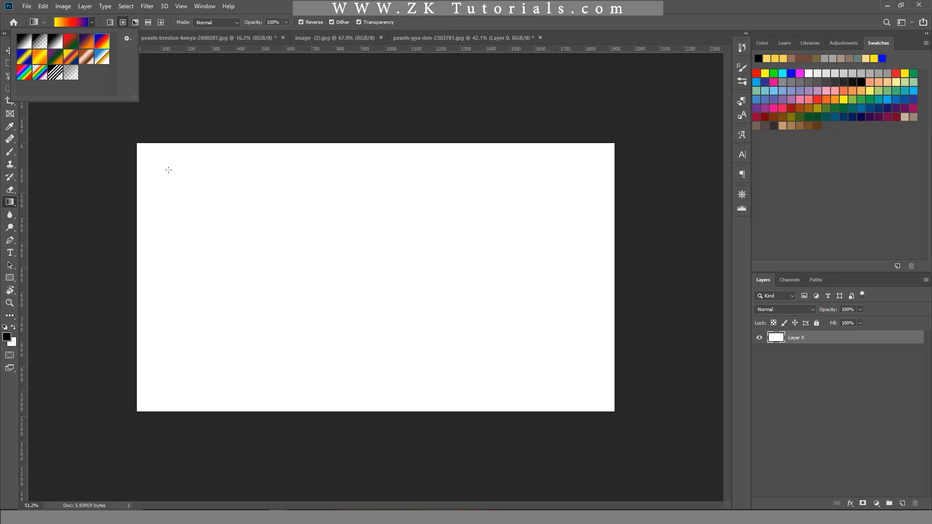
{"action": "left_click", "coordinate": [168, 170]}
{"action": "left_click_drag", "start_coordinate": [168, 170], "coordinate": [578, 364]}
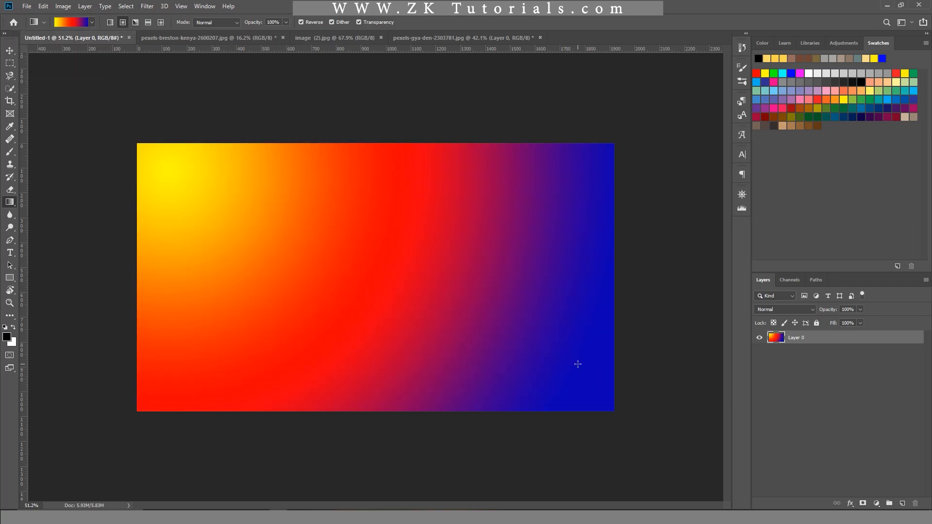
{"action": "key", "text": "ctrl+z"}
- Try the radial gradient from upper-right to lower-left and from the top centre downwards, undoing each
{"action": "left_click_drag", "start_coordinate": [575, 182], "coordinate": [187, 376]}
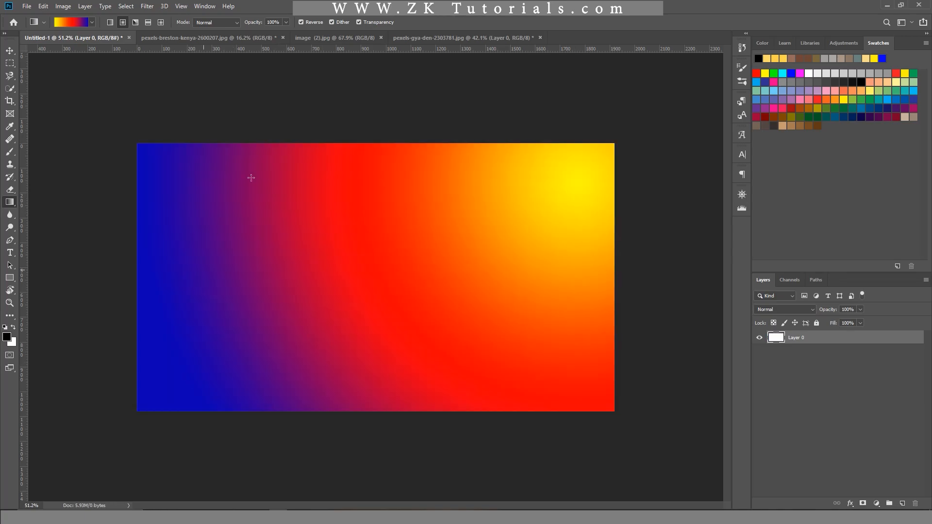
{"action": "key", "text": "ctrl+z"}
{"action": "left_click_drag", "start_coordinate": [355, 172], "coordinate": [403, 349]}
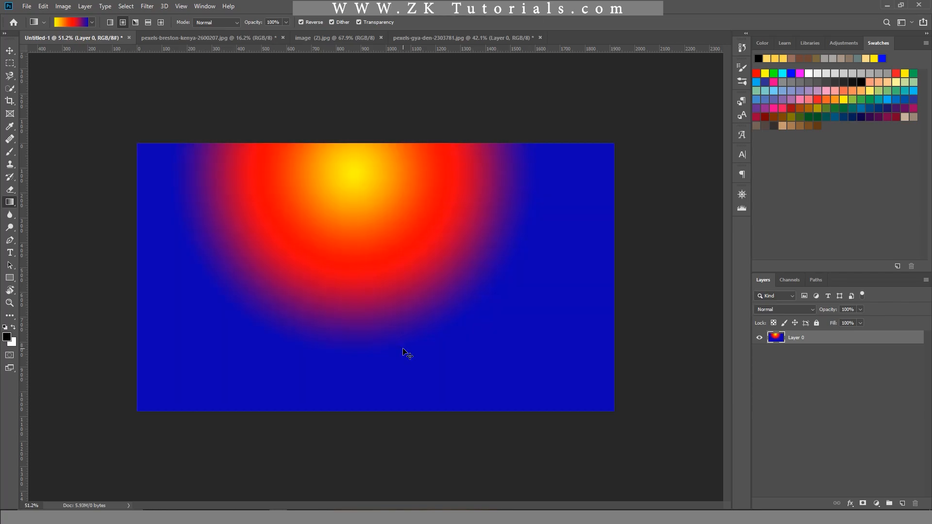
{"action": "key", "text": "ctrl+z"}
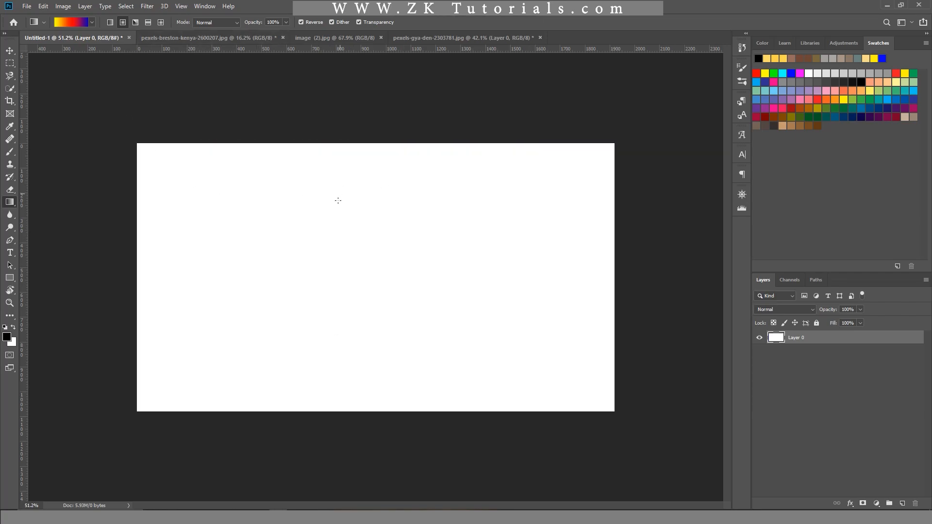
- Try longer diagonal radial gradients that start or end beyond the canvas edges, undo each, and fit the canvas to the view
{"action": "left_click_drag", "start_coordinate": [98, 121], "coordinate": [513, 335]}
{"action": "key", "text": "ctrl+z"}
{"action": "left_click_drag", "start_coordinate": [65, 96], "coordinate": [670, 423]}
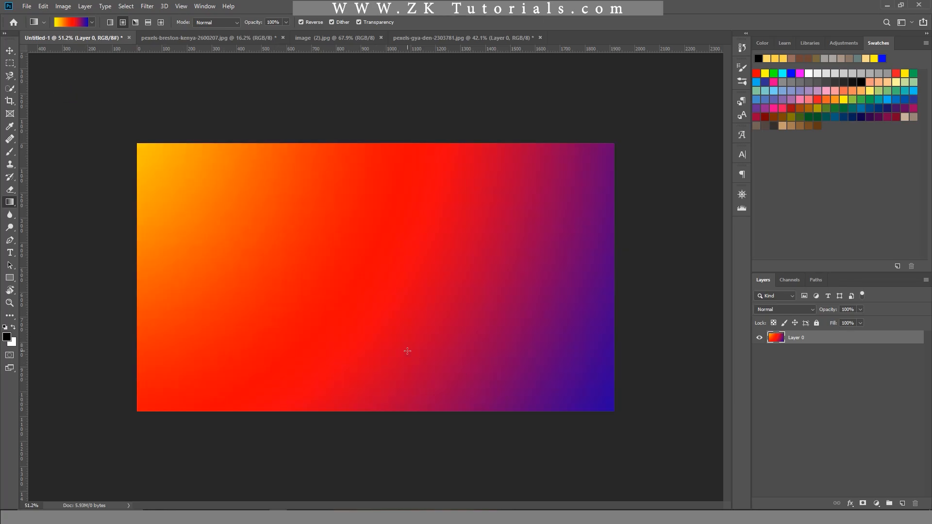
{"action": "scroll", "coordinate": [407, 351], "scroll_direction": "down", "scroll_amount": 5}
{"action": "key", "text": "ctrl+z"}
{"action": "left_click_drag", "start_coordinate": [208, 168], "coordinate": [571, 386]}
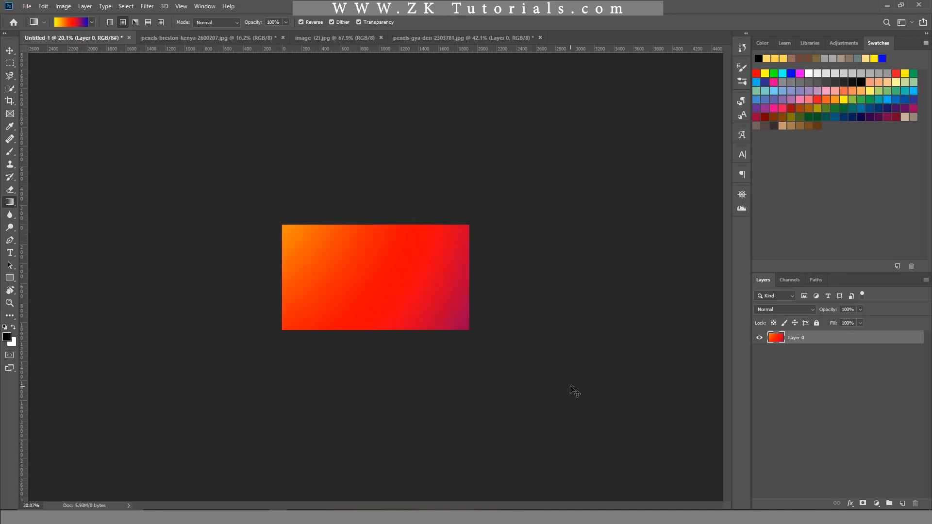
{"action": "key", "text": "ctrl+z"}
{"action": "key", "text": "ctrl+0"}
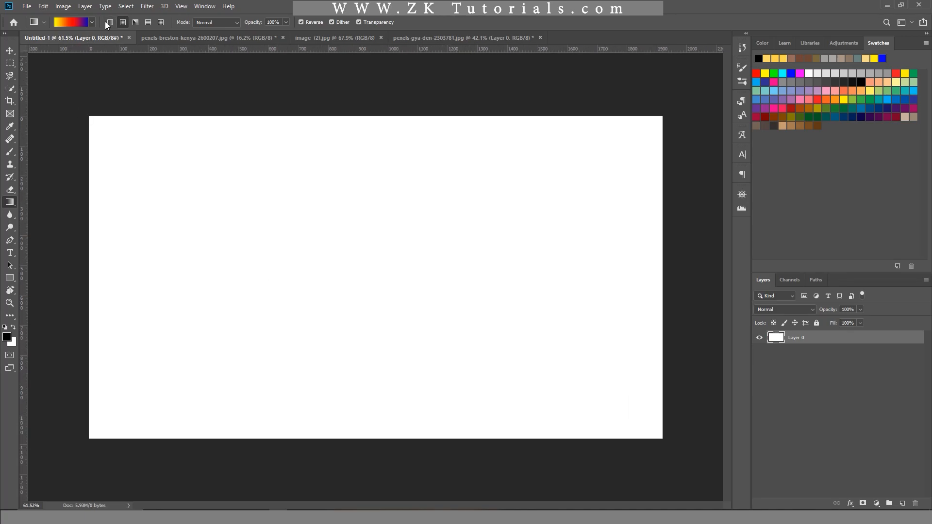
- Choose the orange-green-violet gradient preset, try it as a radial gradient from the canvas's upper-left corner, and undo that fill
{"action": "left_click", "coordinate": [90, 23]}
{"action": "left_click", "coordinate": [55, 57]}
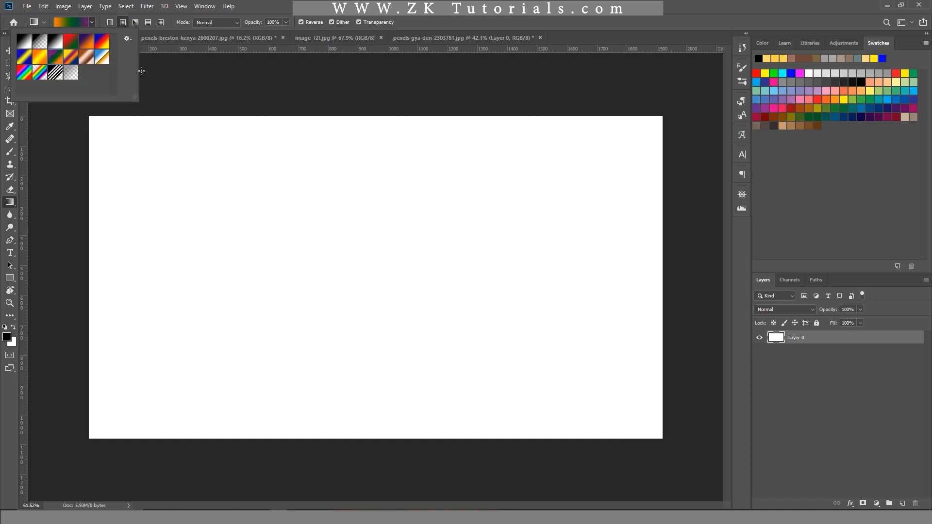
{"action": "left_click", "coordinate": [195, 70]}
{"action": "left_click_drag", "start_coordinate": [77, 111], "coordinate": [491, 353]}
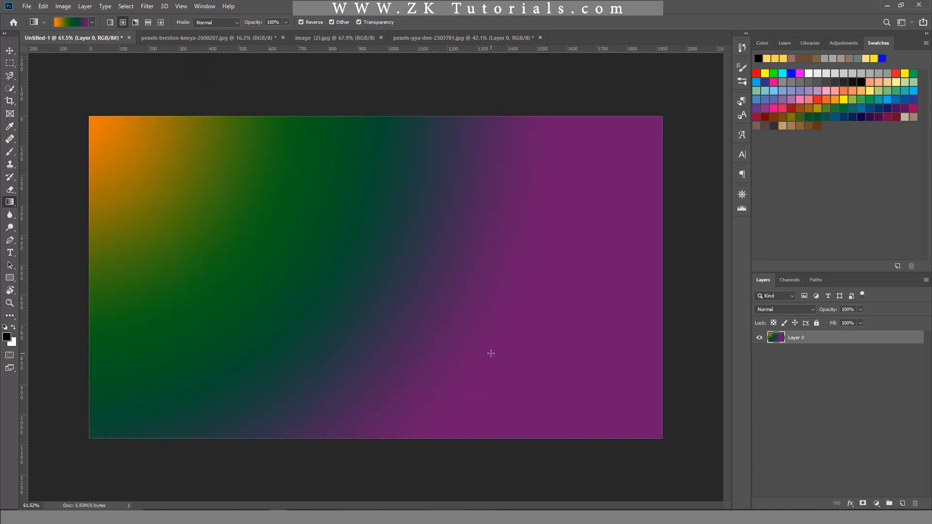
{"action": "key", "text": "ctrl+z"}
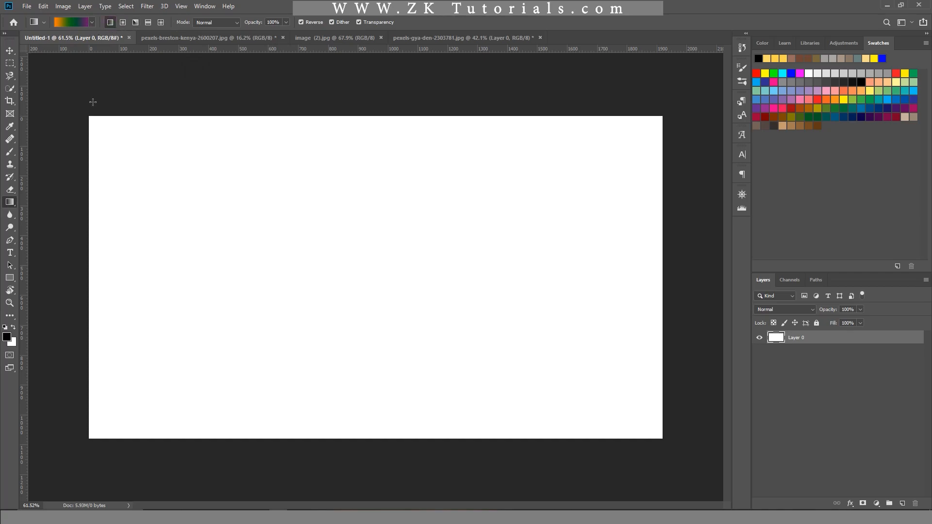
- Try a linear gradient diagonally across the canvas, undo it, and draw a radial gradient centred in the upper-left area instead
{"action": "left_click_drag", "start_coordinate": [84, 110], "coordinate": [559, 291]}
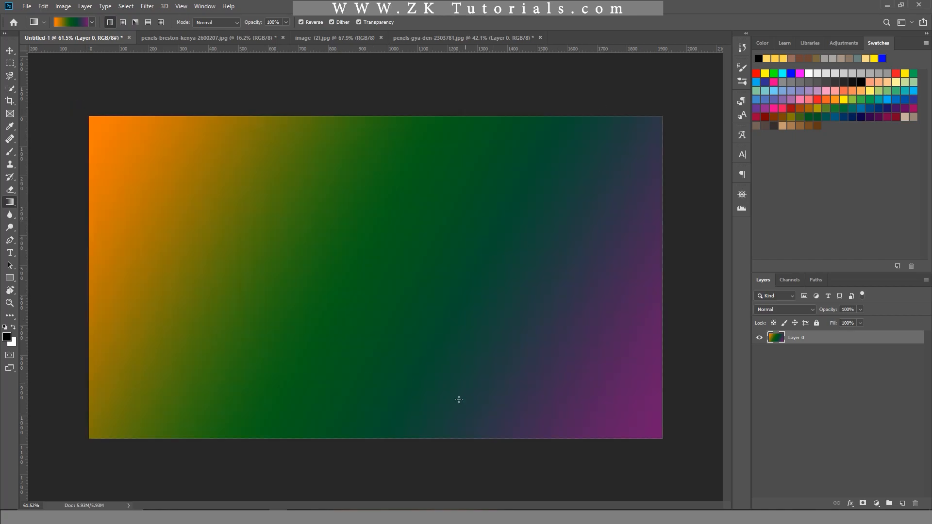
{"action": "left_click", "coordinate": [122, 22]}
{"action": "key", "text": "ctrl+z"}
{"action": "left_click_drag", "start_coordinate": [197, 172], "coordinate": [474, 293]}
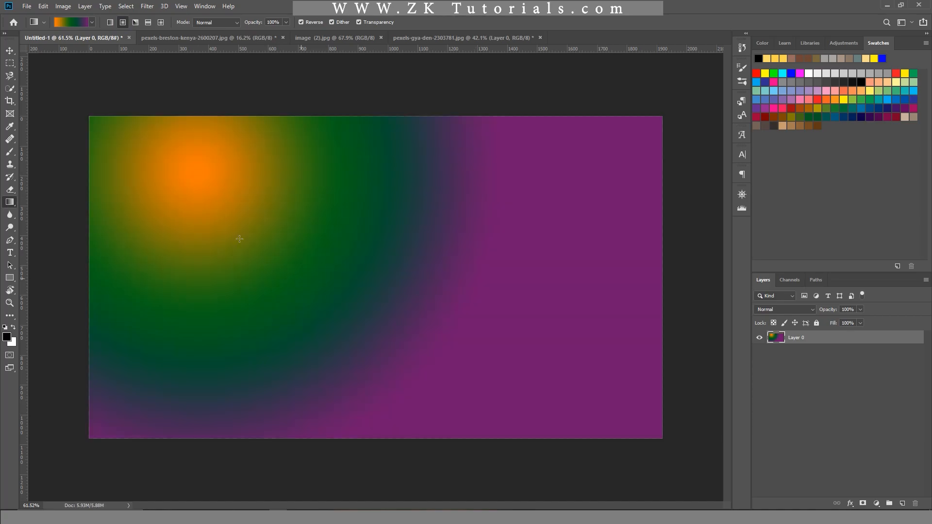
- Sample colours with the Eyedropper along the gradient's transitions, from olive through dark teal to purple, ending on a dark blue-teal
{"action": "scroll", "coordinate": [266, 229], "scroll_direction": "up", "scroll_amount": 5}
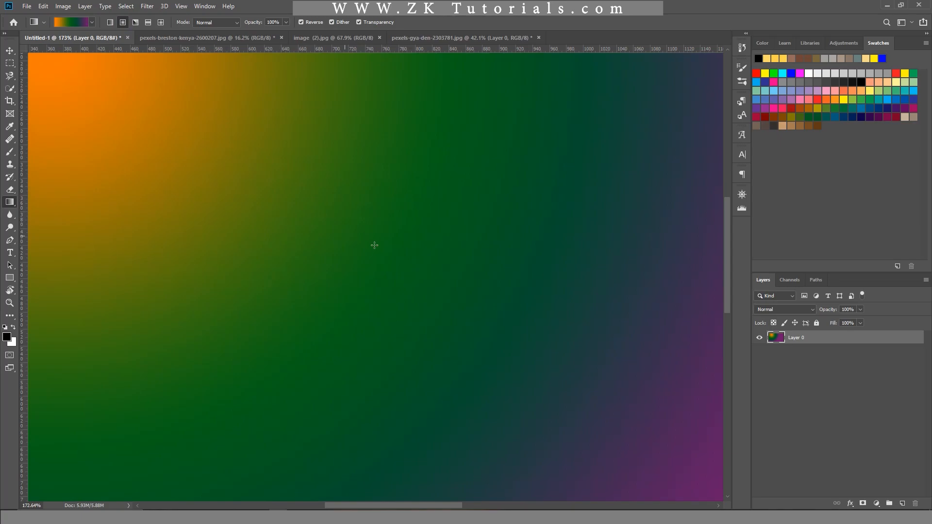
{"action": "key", "text": "i"}
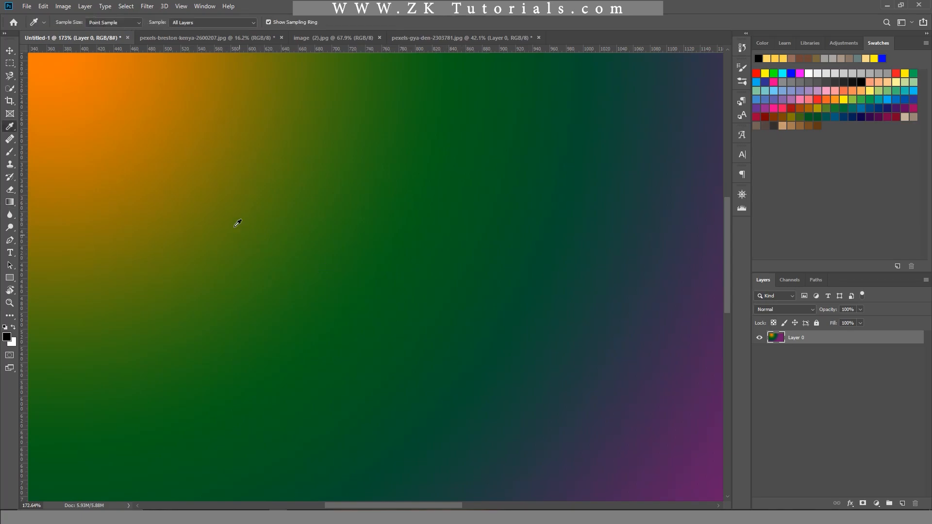
{"action": "left_click", "coordinate": [261, 206]}
{"action": "left_click_drag", "start_coordinate": [258, 203], "coordinate": [635, 287]}
{"action": "key", "text": "ctrl+0"}
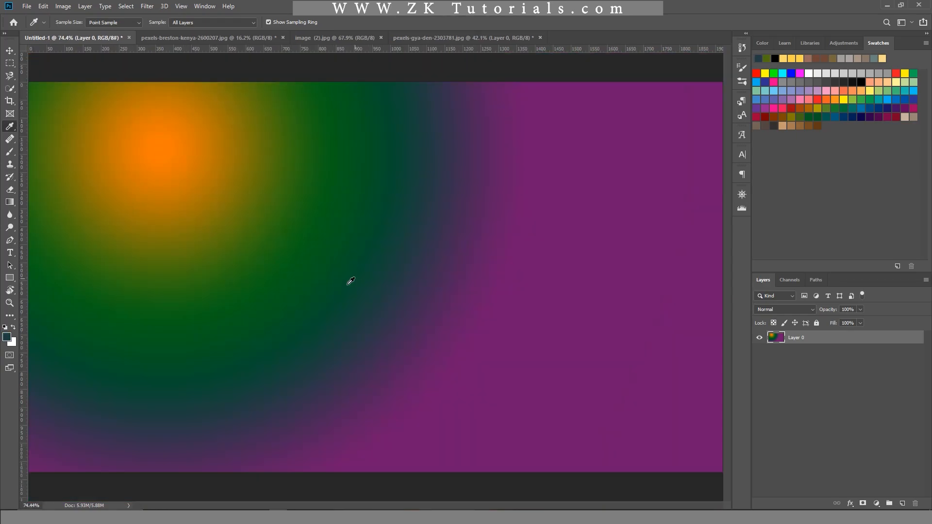
{"action": "left_click_drag", "start_coordinate": [428, 267], "coordinate": [458, 279]}
{"action": "scroll", "coordinate": [458, 279], "scroll_direction": "up", "scroll_amount": 10}
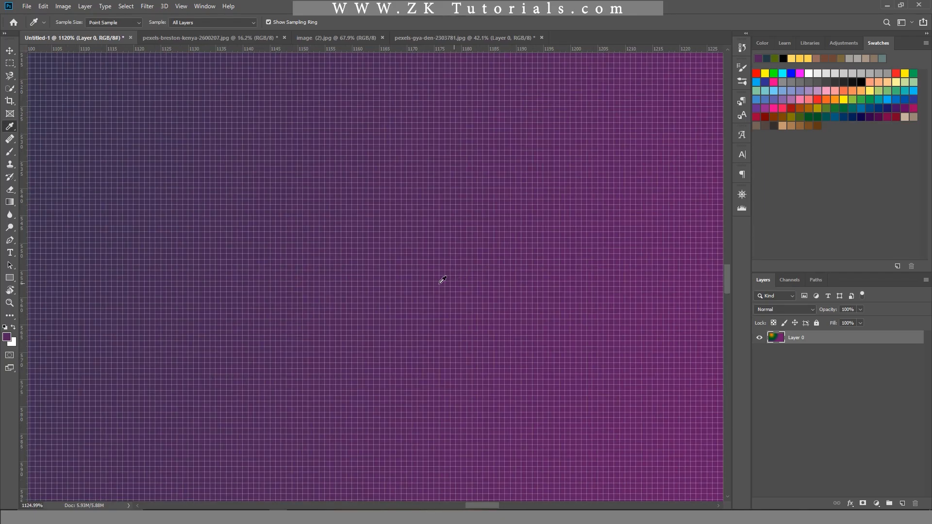
{"action": "left_click_drag", "start_coordinate": [401, 199], "coordinate": [279, 187]}
{"action": "scroll", "coordinate": [266, 267], "scroll_direction": "down", "scroll_amount": 7}
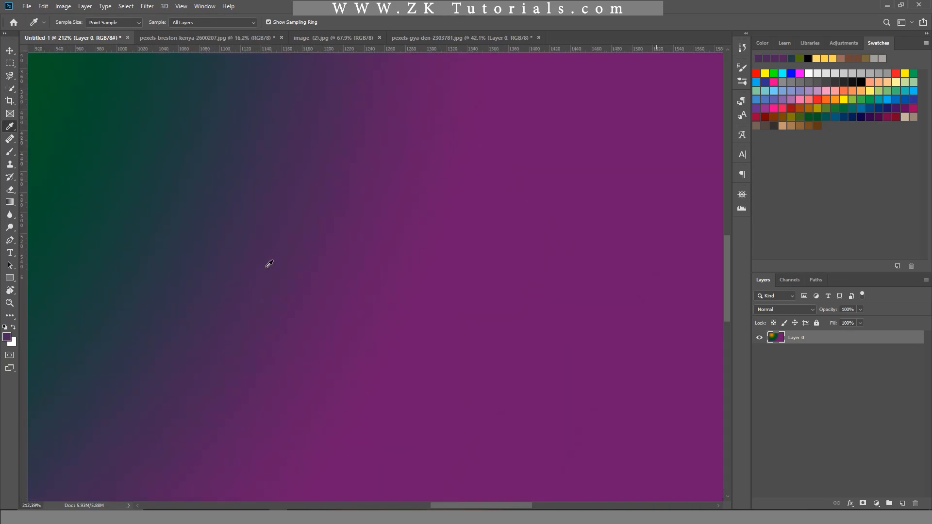
{"action": "left_click_drag", "start_coordinate": [210, 194], "coordinate": [137, 175]}
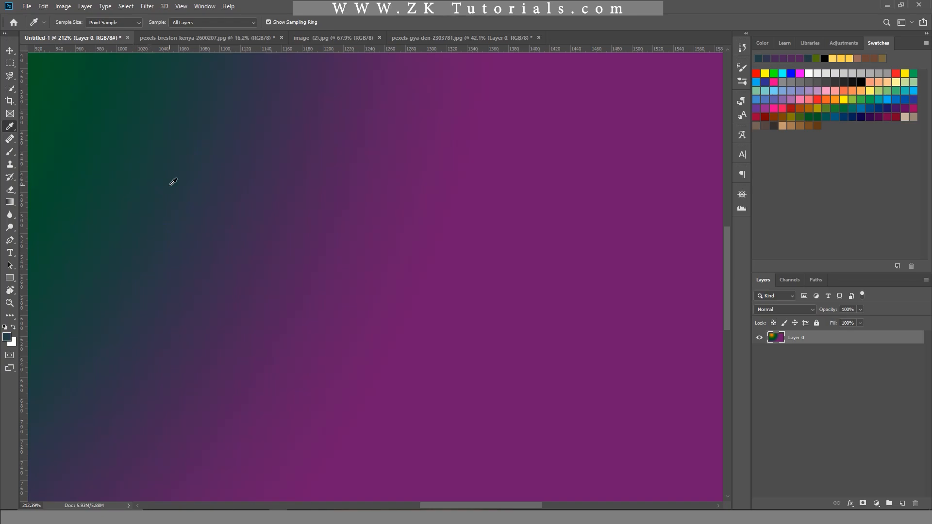
{"action": "scroll", "coordinate": [172, 180], "scroll_direction": "down", "scroll_amount": 5}
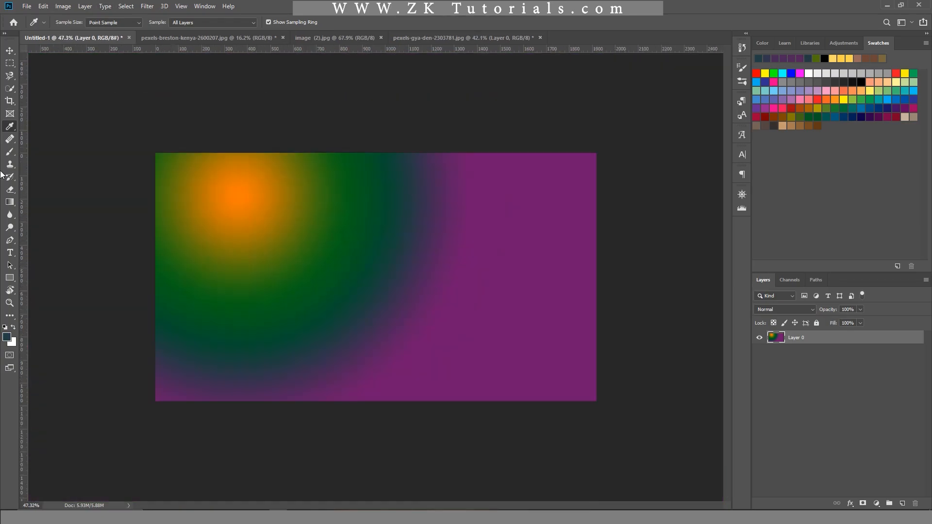
- Undo the radial gradient, then try two more diagonal gradients across the canvas and undo each
{"action": "left_click", "coordinate": [10, 202]}
{"action": "key", "text": "ctrl+z"}
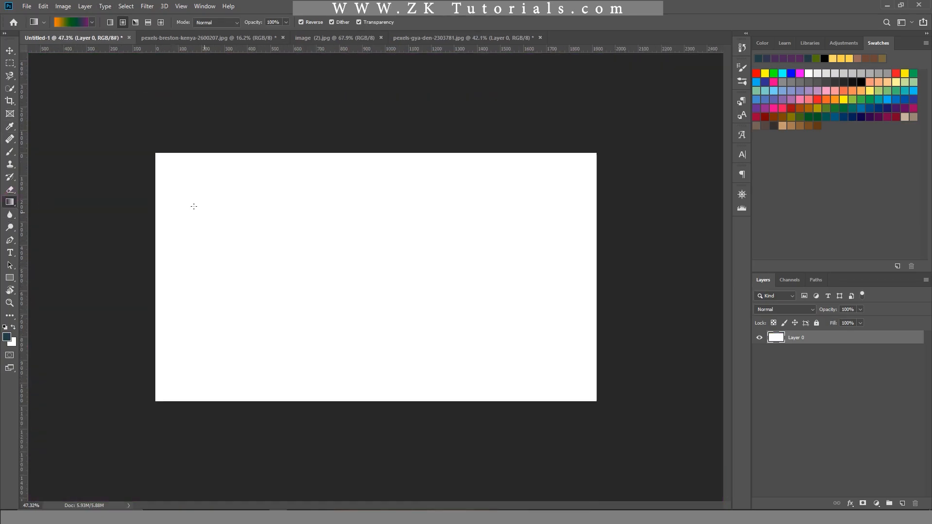
{"action": "left_click_drag", "start_coordinate": [181, 179], "coordinate": [512, 341]}
{"action": "key", "text": "ctrl+z"}
{"action": "left_click_drag", "start_coordinate": [125, 122], "coordinate": [597, 395]}
{"action": "key", "text": "ctrl+z"}
- Try the reflected gradient style horizontally and then vertically across the canvas, undoing each
{"action": "left_click", "coordinate": [148, 22]}
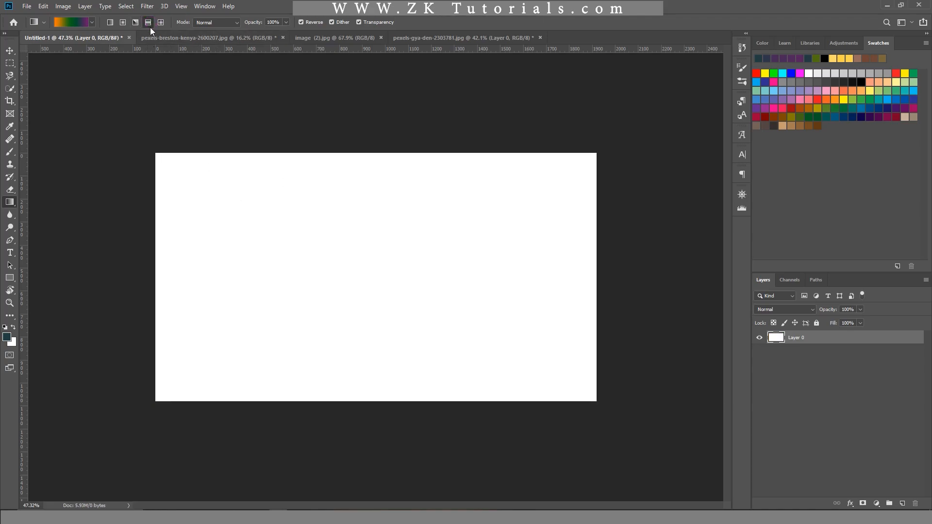
{"action": "left_click_drag", "start_coordinate": [198, 276], "coordinate": [535, 269]}
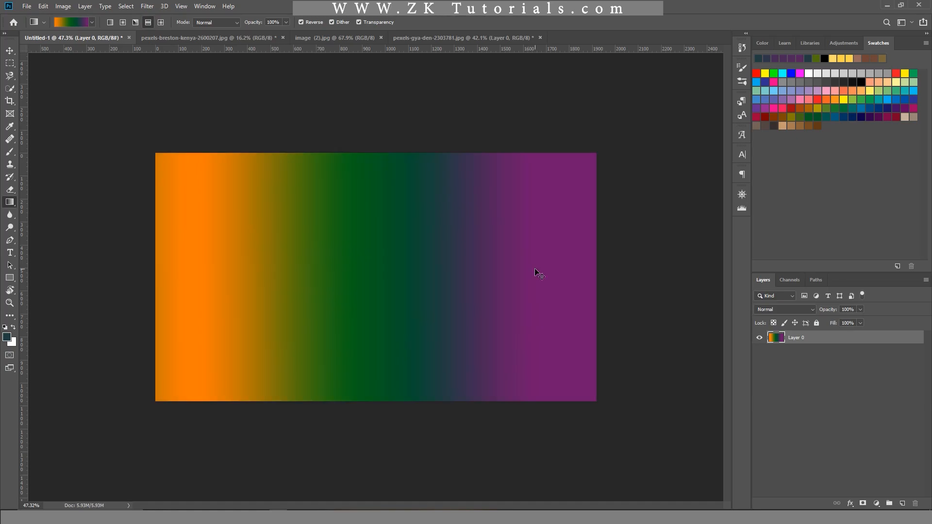
{"action": "key", "text": "ctrl+z"}
{"action": "left_click_drag", "start_coordinate": [374, 132], "coordinate": [371, 469]}
{"action": "key", "text": "ctrl+z"}
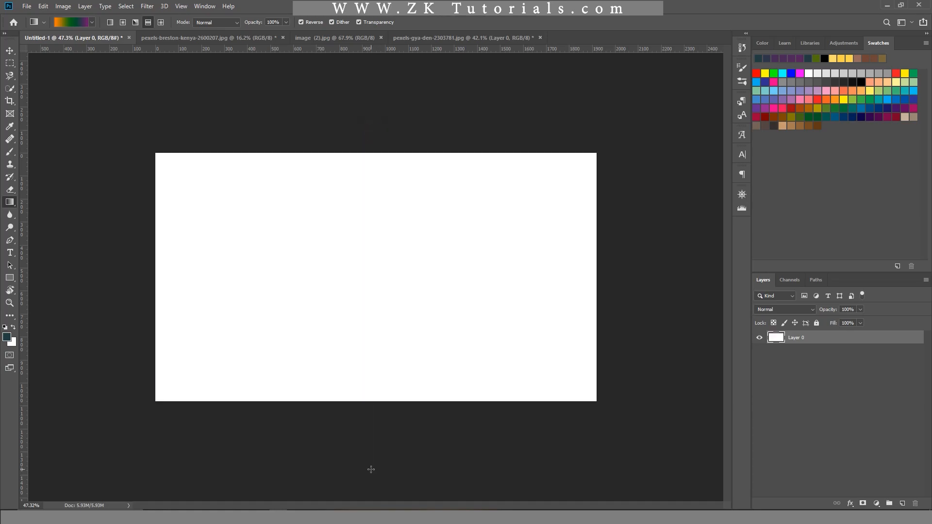
- Draw a diamond gradient from just outside the canvas's upper-left corner to beyond its lower-right corner
{"action": "left_click_drag", "start_coordinate": [144, 146], "coordinate": [636, 429]}
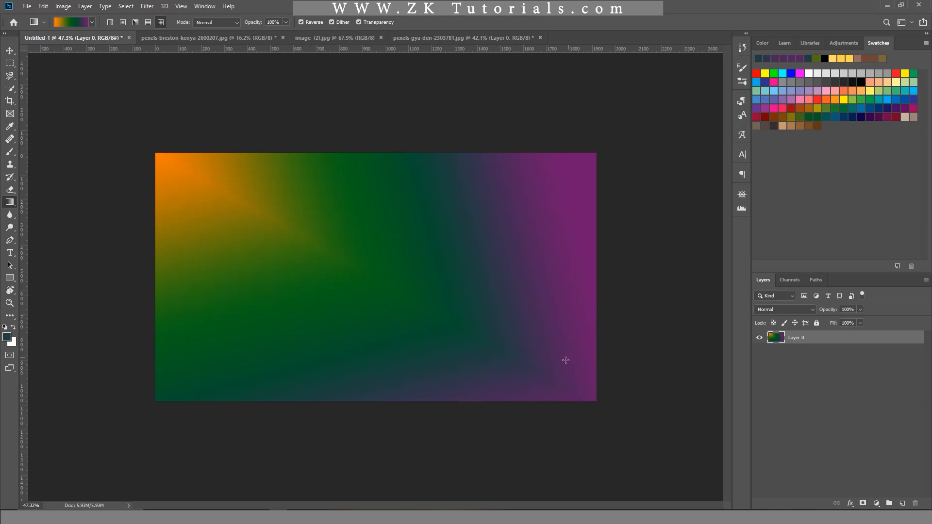
- Try further diamond gradients in different directions and lengths over the canvas, and undo them back to the first one
{"action": "left_click_drag", "start_coordinate": [545, 379], "coordinate": [443, 220]}
{"action": "left_click_drag", "start_coordinate": [384, 332], "coordinate": [378, 325]}
{"action": "left_click_drag", "start_coordinate": [520, 277], "coordinate": [291, 239]}
{"action": "left_click_drag", "start_coordinate": [254, 205], "coordinate": [491, 324]}
{"action": "left_click_drag", "start_coordinate": [509, 233], "coordinate": [318, 318]}
{"action": "key", "text": "ctrl+z"}
{"action": "key", "text": "ctrl+z"}
{"action": "key", "text": "ctrl+z"}
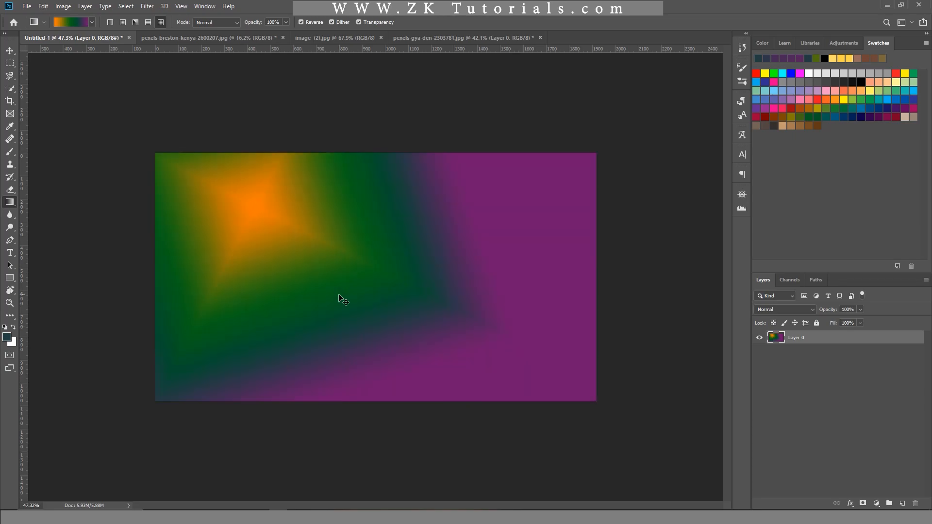
{"action": "key", "text": "ctrl+z"}
{"action": "key", "text": "ctrl+z"}
{"action": "key", "text": "ctrl+z"}
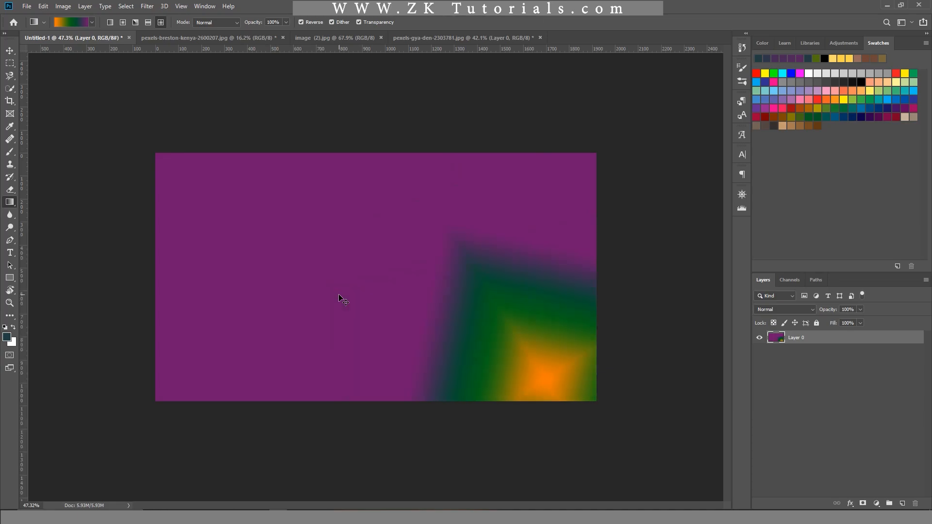
- Choose the Foreground to Background gradient preset and open it in the Gradient Editor
{"action": "left_click", "coordinate": [43, 23]}
{"action": "left_click", "coordinate": [92, 22]}
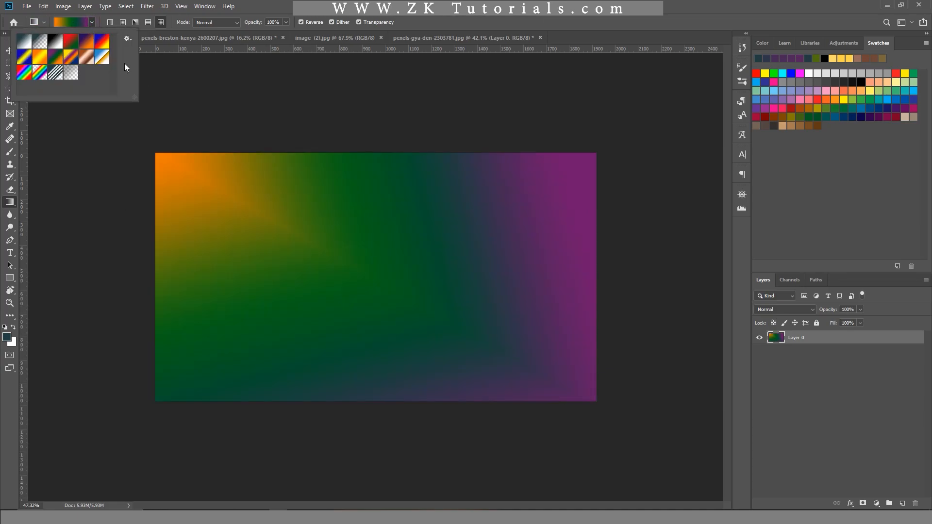
{"action": "double_click", "coordinate": [24, 42]}
{"action": "left_click", "coordinate": [69, 20]}
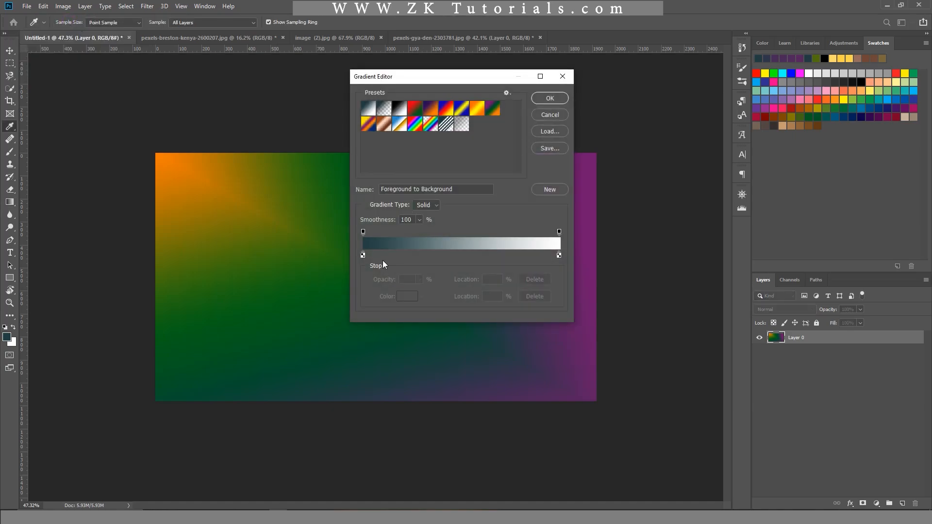
{"action": "left_click_drag", "start_coordinate": [440, 78], "coordinate": [402, 108]}
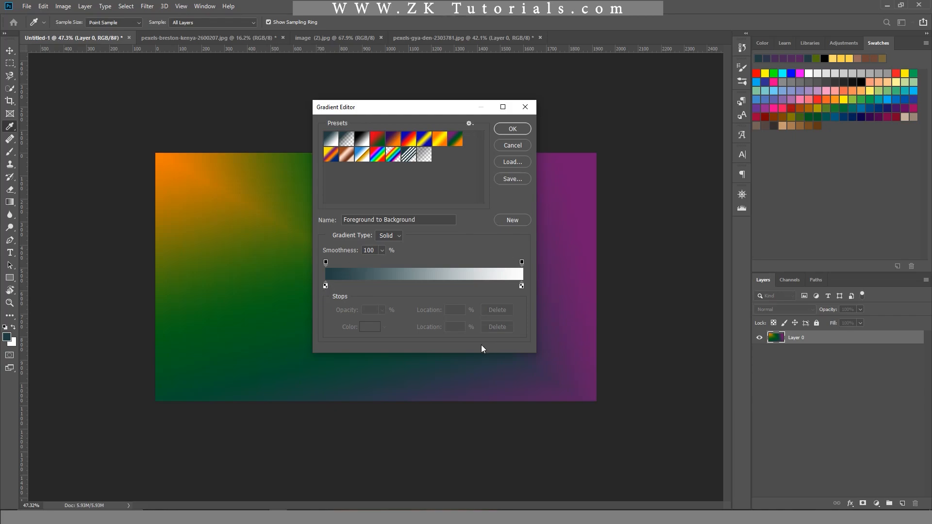
- Set the gradient's starting colour stop at location 0% to a light sky blue
{"action": "left_click", "coordinate": [325, 286]}
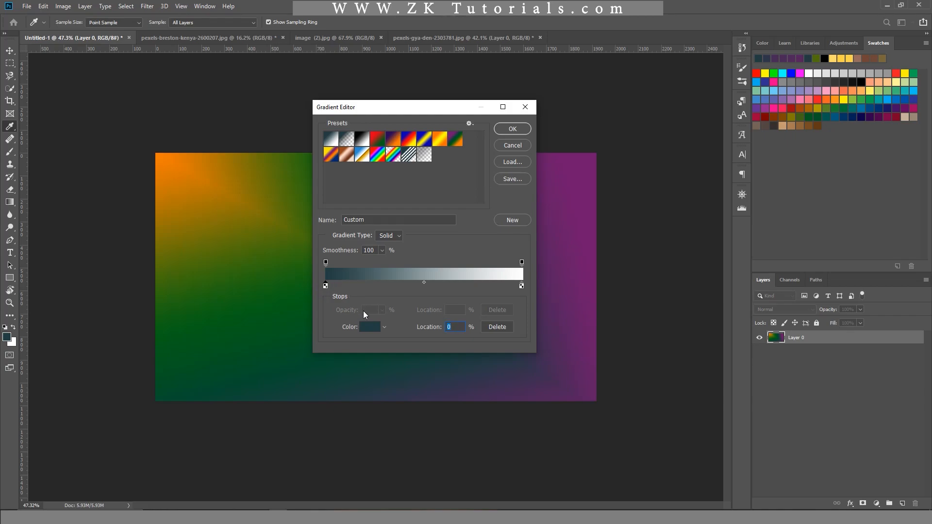
{"action": "left_click", "coordinate": [369, 326]}
{"action": "type", "text": "3d909c"}
{"action": "left_click_drag", "start_coordinate": [726, 152], "coordinate": [735, 150]}
{"action": "left_click", "coordinate": [886, 140]}
- Set the gradient's ending colour stop at location 100% to a light pinkish violet and accept the custom gradient
{"action": "left_click", "coordinate": [522, 286]}
{"action": "left_click", "coordinate": [366, 329]}
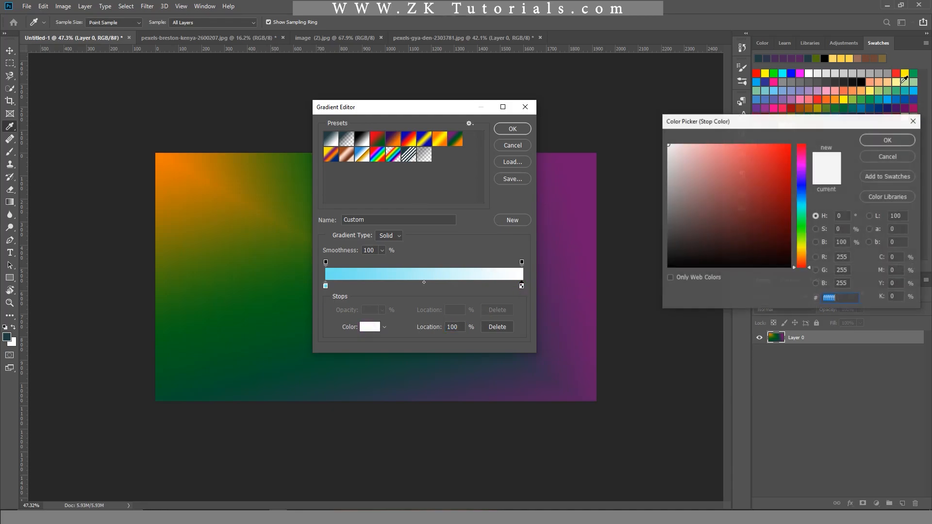
{"action": "mouse_move", "coordinate": [743, 169]}
{"action": "left_mouse_down"}
{"action": "mouse_move", "coordinate": [723, 148]}
{"action": "mouse_move", "coordinate": [732, 151]}
{"action": "mouse_move", "coordinate": [703, 146]}
{"action": "left_mouse_up"}
{"action": "left_click", "coordinate": [903, 141]}
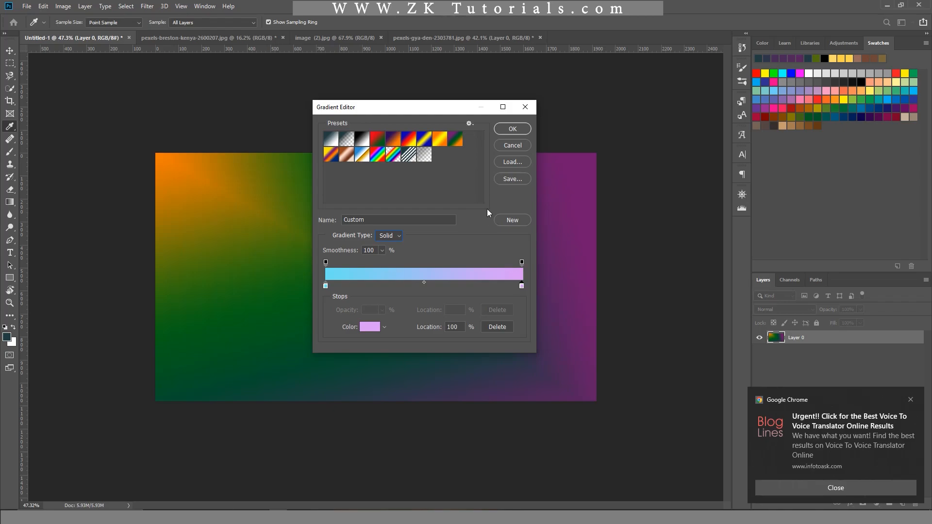
{"action": "left_click", "coordinate": [521, 128]}
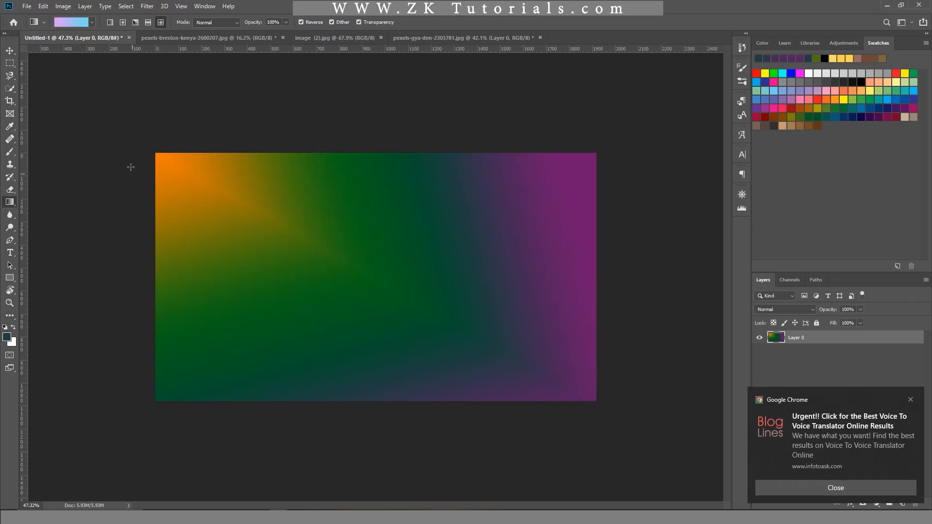
- Draw diamond gradients with the custom blue-to-violet gradient over the canvas in several directions and lengths
{"action": "left_click_drag", "start_coordinate": [154, 153], "coordinate": [569, 377]}
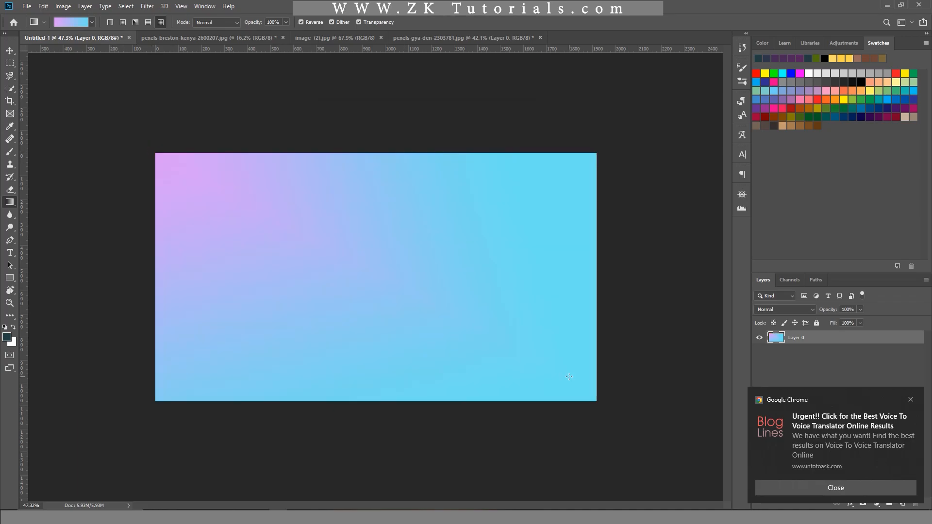
{"action": "left_click_drag", "start_coordinate": [635, 135], "coordinate": [186, 359]}
{"action": "left_click_drag", "start_coordinate": [307, 123], "coordinate": [351, 372]}
{"action": "left_click_drag", "start_coordinate": [524, 475], "coordinate": [297, 247]}
{"action": "left_click_drag", "start_coordinate": [112, 410], "coordinate": [500, 236]}
{"action": "left_click_drag", "start_coordinate": [318, 222], "coordinate": [680, 374]}
{"action": "left_click_drag", "start_coordinate": [168, 161], "coordinate": [437, 302]}
{"action": "left_click_drag", "start_coordinate": [584, 399], "coordinate": [219, 213]}
{"action": "left_click_drag", "start_coordinate": [252, 127], "coordinate": [703, 462]}
{"action": "left_click_drag", "start_coordinate": [114, 123], "coordinate": [633, 403]}
{"action": "key", "text": "v"}
{"action": "key", "text": "ctrl+plus"}
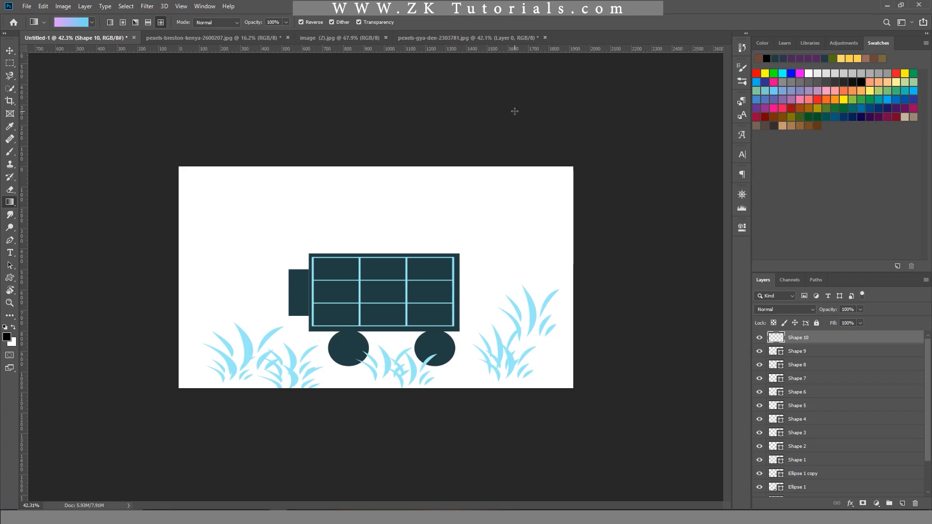
- Choose the Paint Bucket tool and select the left wheel's Ellipse 1 layer, toggling layer visibility to identify it
{"action": "right_click", "coordinate": [10, 202]}
{"action": "left_click", "coordinate": [31, 212]}
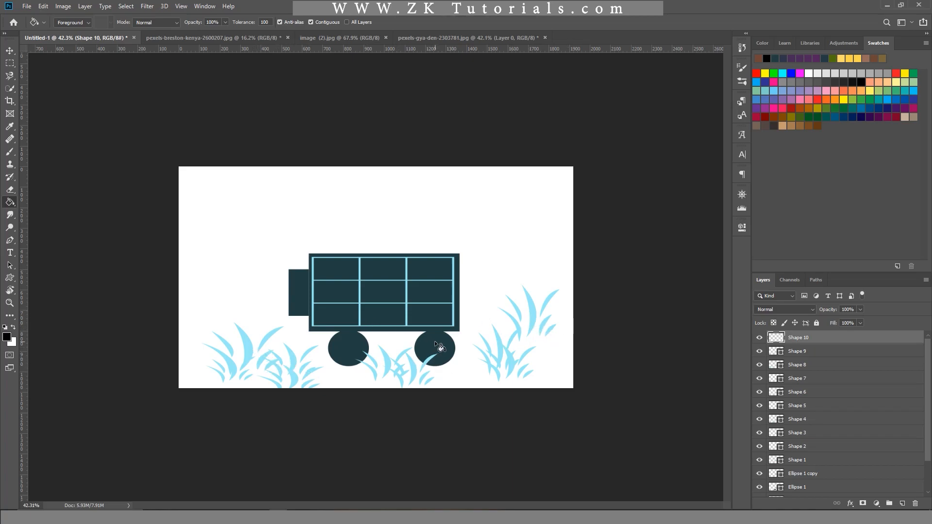
{"action": "scroll", "coordinate": [868, 401], "scroll_direction": "down", "scroll_amount": 2}
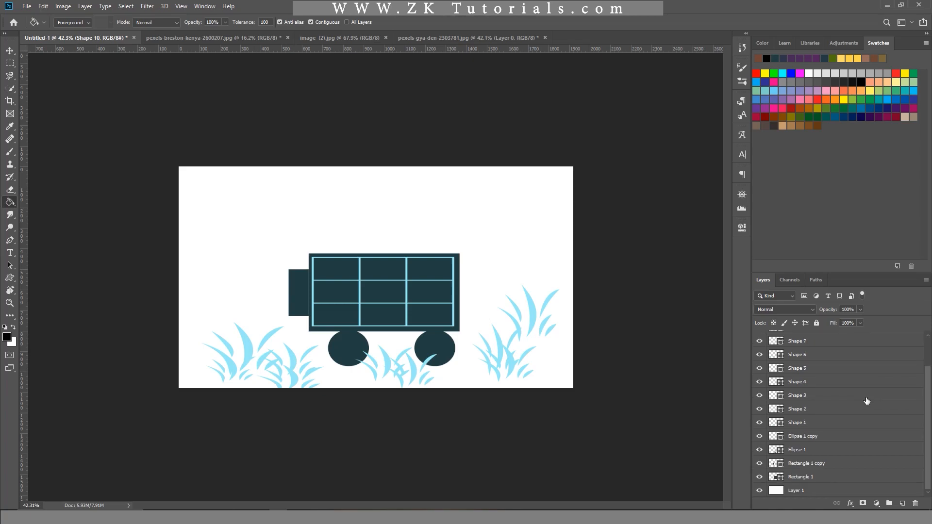
{"action": "left_click", "coordinate": [760, 464]}
{"action": "left_click", "coordinate": [760, 464]}
{"action": "left_click", "coordinate": [760, 450]}
{"action": "left_click", "coordinate": [760, 450]}
{"action": "left_click", "coordinate": [801, 451]}
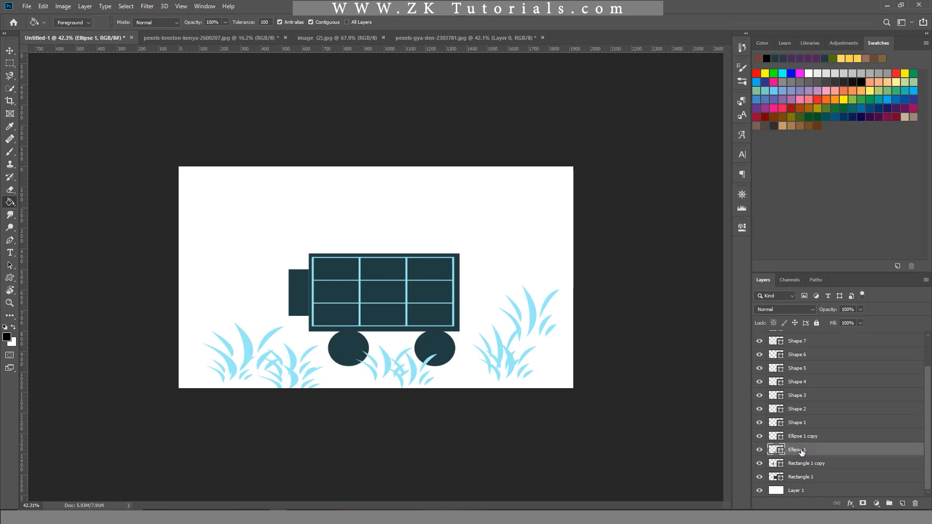
- Apply the Paint Bucket to the truck's left wheel and rasterize its Ellipse 1 shape layer
{"action": "left_click", "coordinate": [354, 348]}
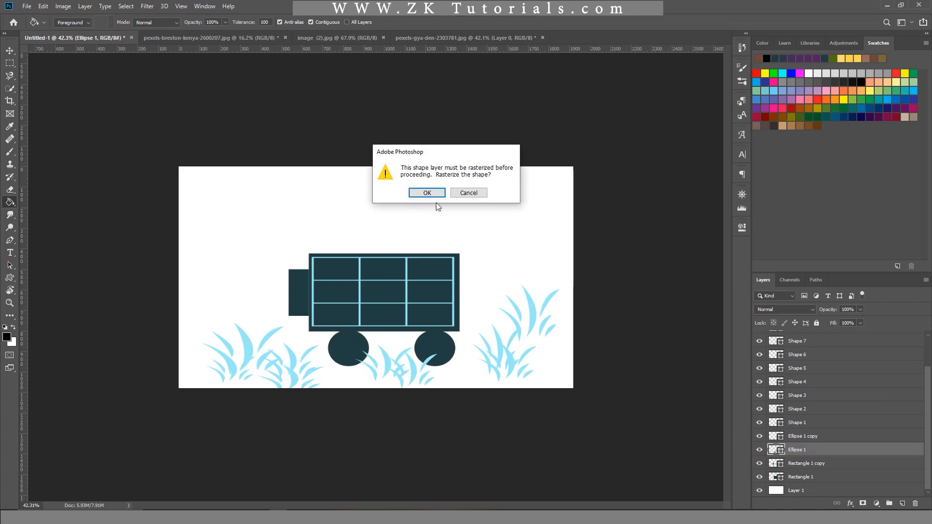
{"action": "left_click", "coordinate": [469, 193]}
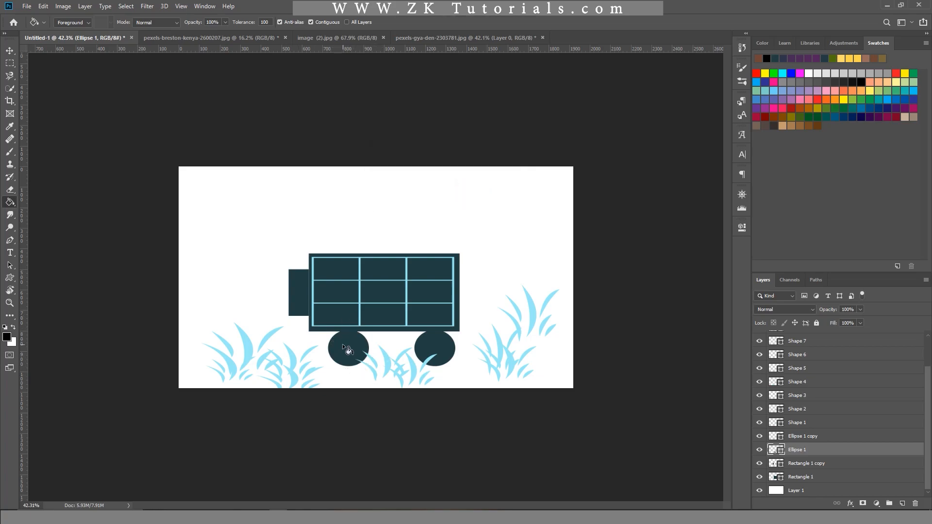
{"action": "scroll", "coordinate": [342, 345], "scroll_direction": "up", "scroll_amount": 3}
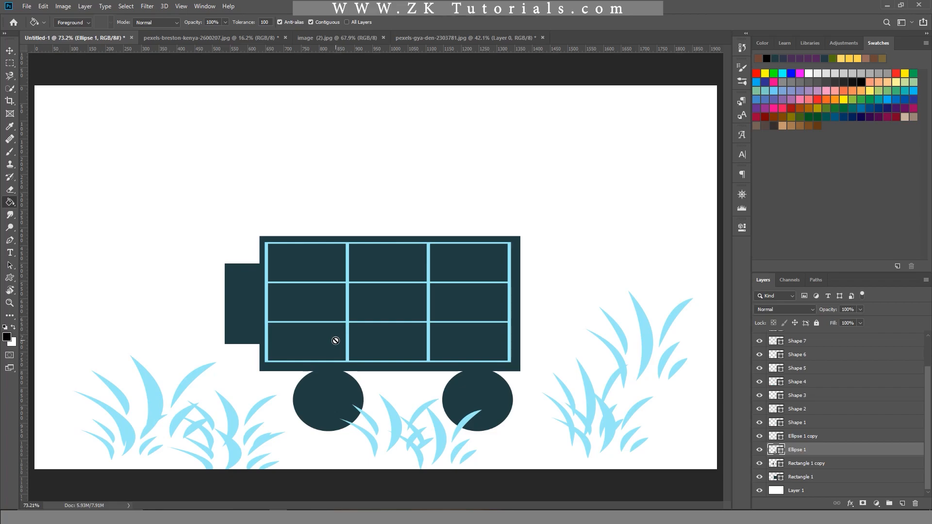
{"action": "scroll", "coordinate": [335, 340], "scroll_direction": "down", "scroll_amount": 3}
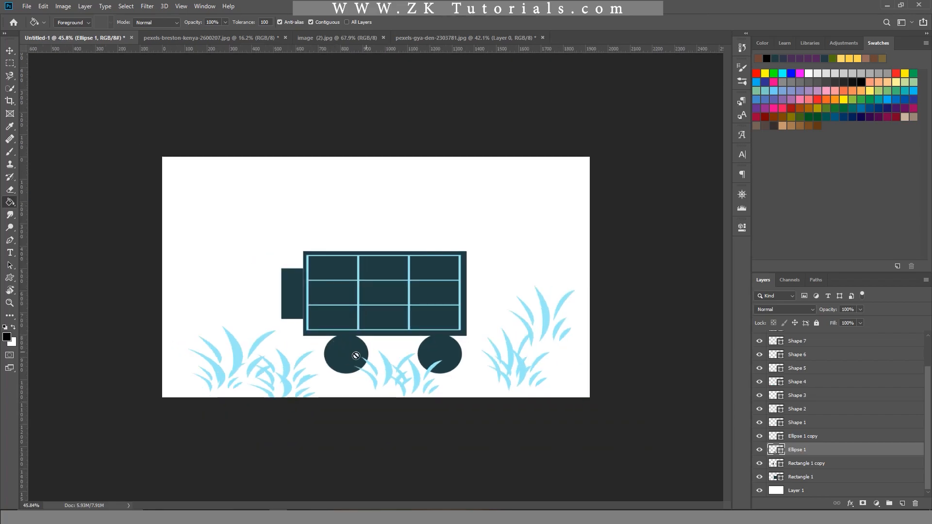
{"action": "left_click", "coordinate": [345, 357]}
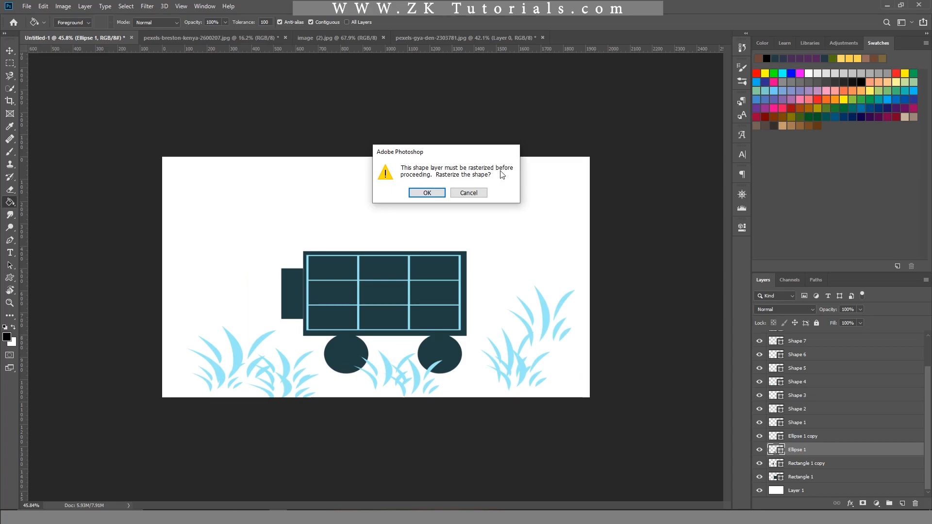
{"action": "left_click", "coordinate": [428, 193]}
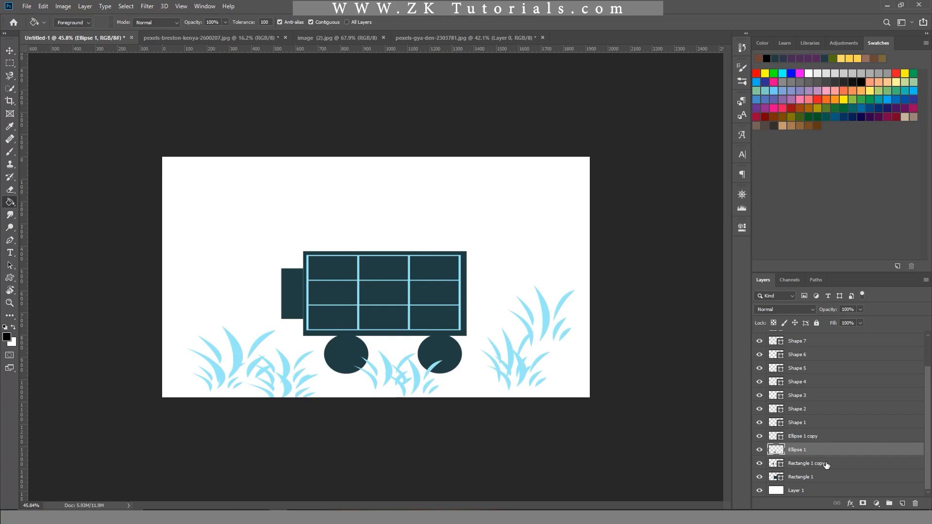
- Select the Ellipse 1 copy layer and try a Paint Bucket fill on the right wheel without rasterizing it
{"action": "left_click", "coordinate": [796, 418]}
{"action": "left_click", "coordinate": [797, 437]}
{"action": "left_click", "coordinate": [759, 436]}
{"action": "left_click", "coordinate": [760, 436]}
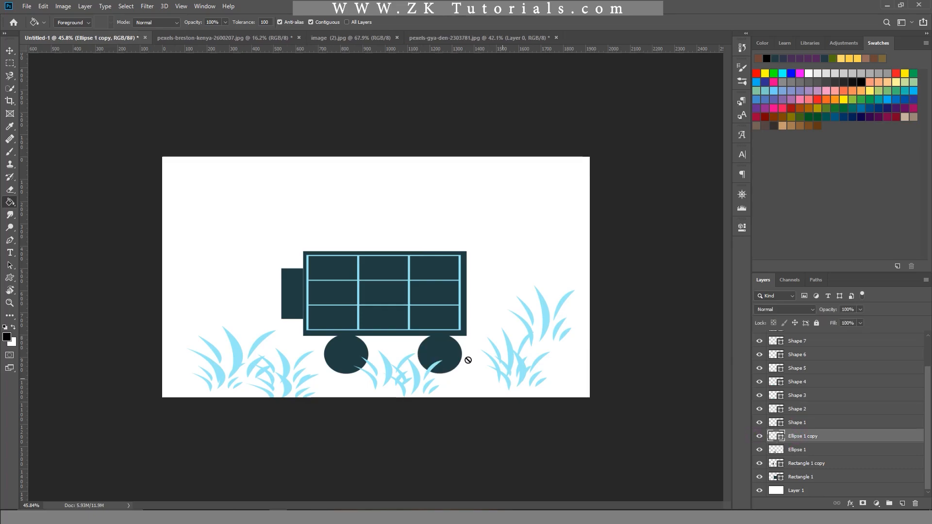
{"action": "left_click", "coordinate": [447, 355]}
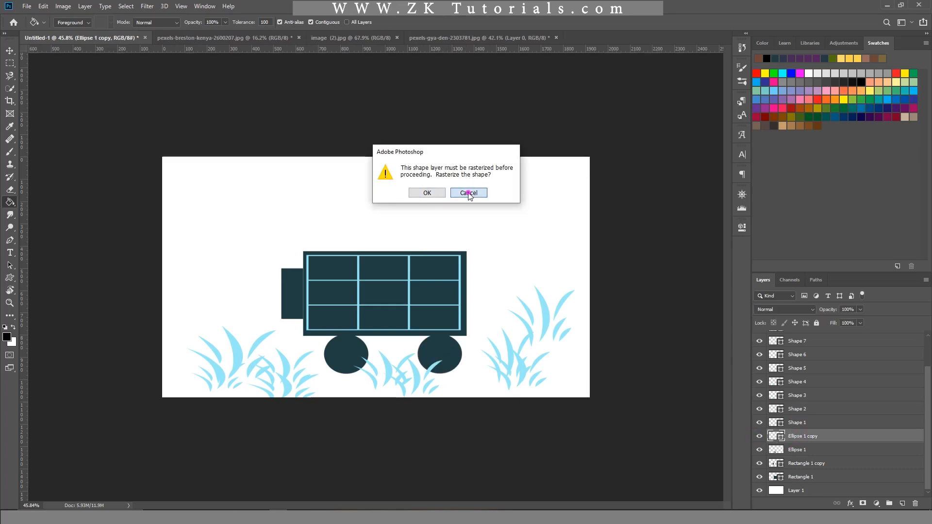
{"action": "left_click", "coordinate": [468, 193]}
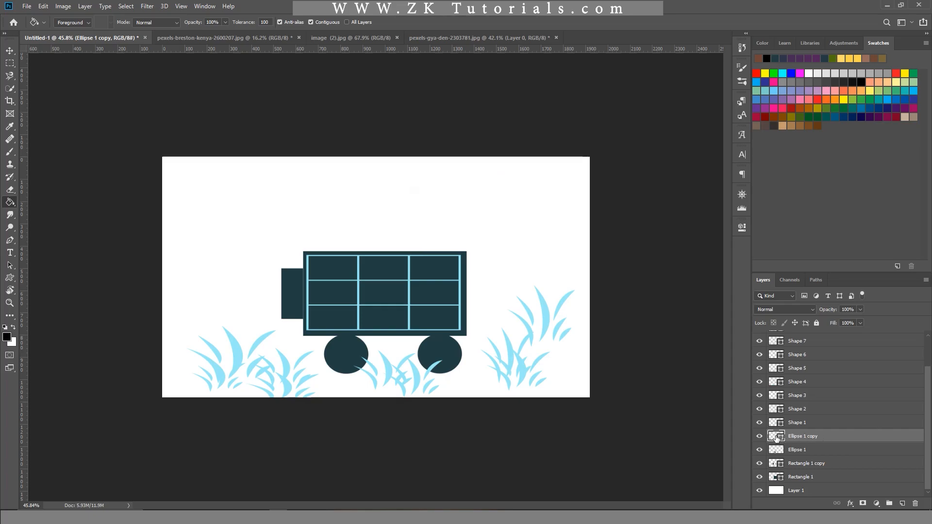
- Examine the solid fill colour of the Ellipse 1 copy shape layer in the Color Picker, leaving it unchanged
{"action": "double_click", "coordinate": [775, 436]}
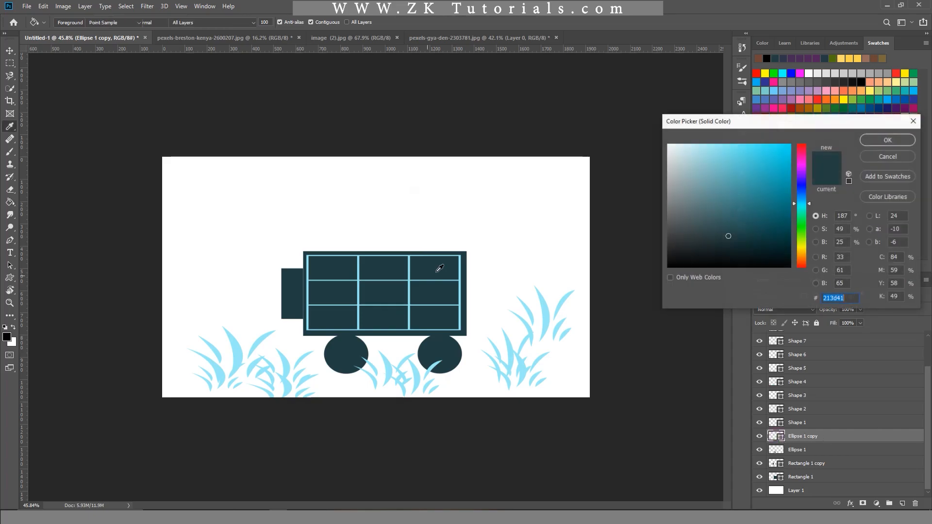
{"action": "left_click", "coordinate": [885, 157]}
{"action": "double_click", "coordinate": [775, 436]}
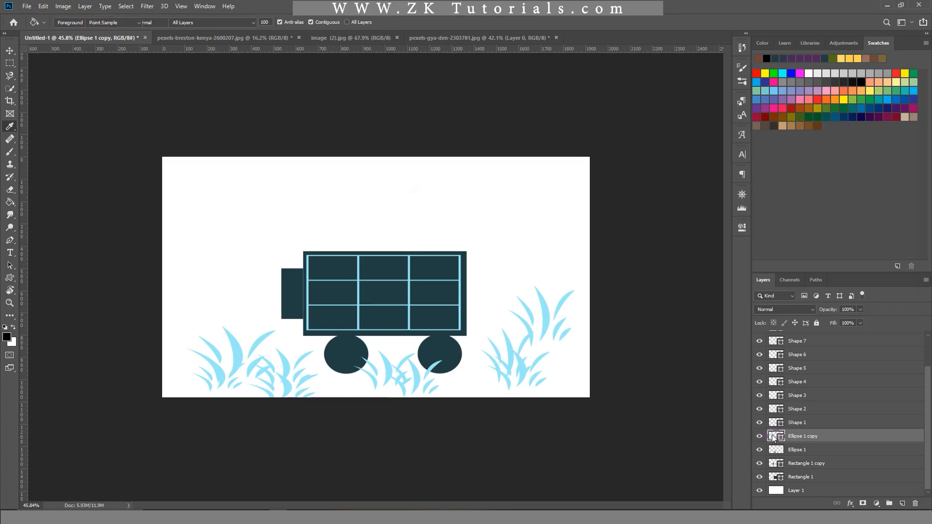
{"action": "left_click", "coordinate": [888, 156]}
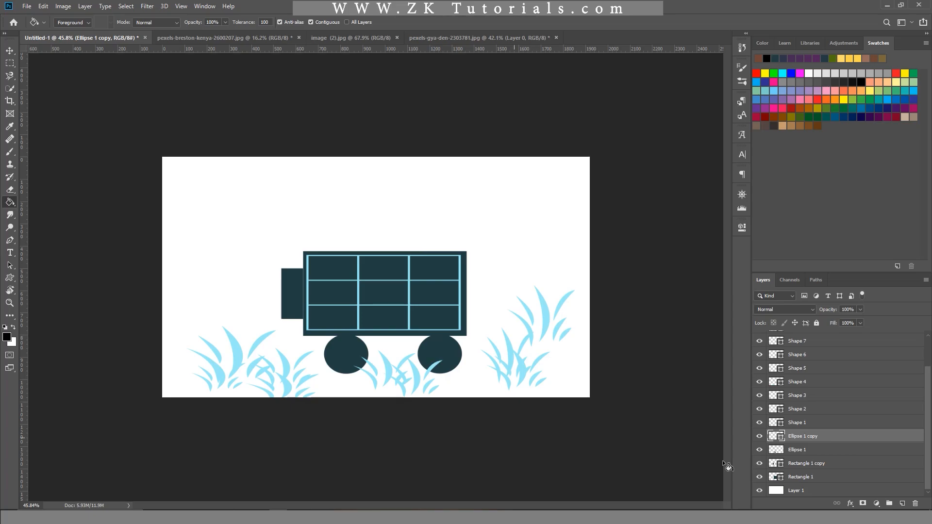
{"action": "double_click", "coordinate": [778, 438]}
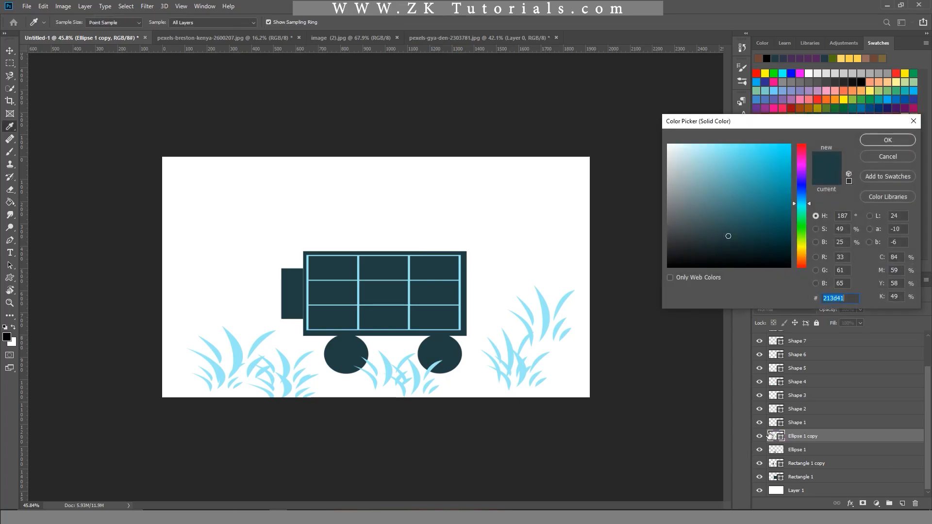
{"action": "left_click", "coordinate": [890, 156]}
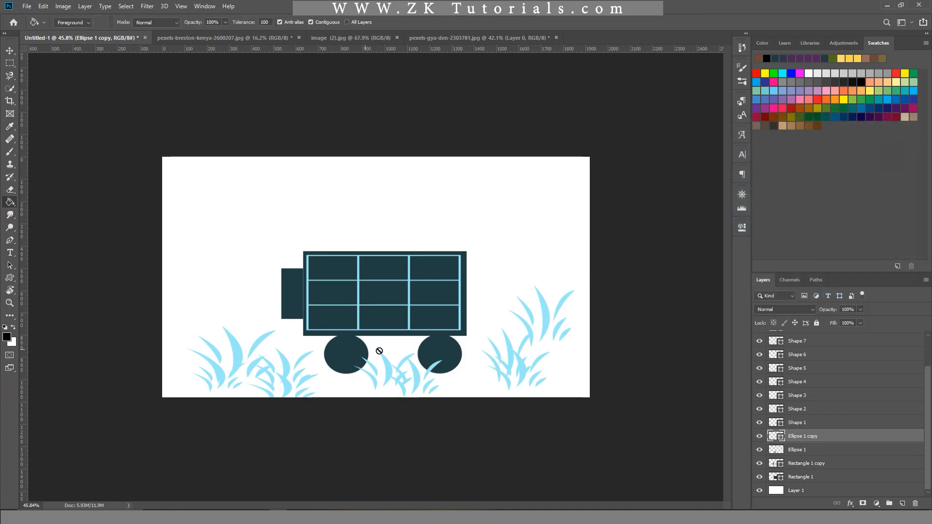
- Rasterize the right wheel's Ellipse 1 copy layer and the Shape 1 layer
{"action": "left_click", "coordinate": [441, 349]}
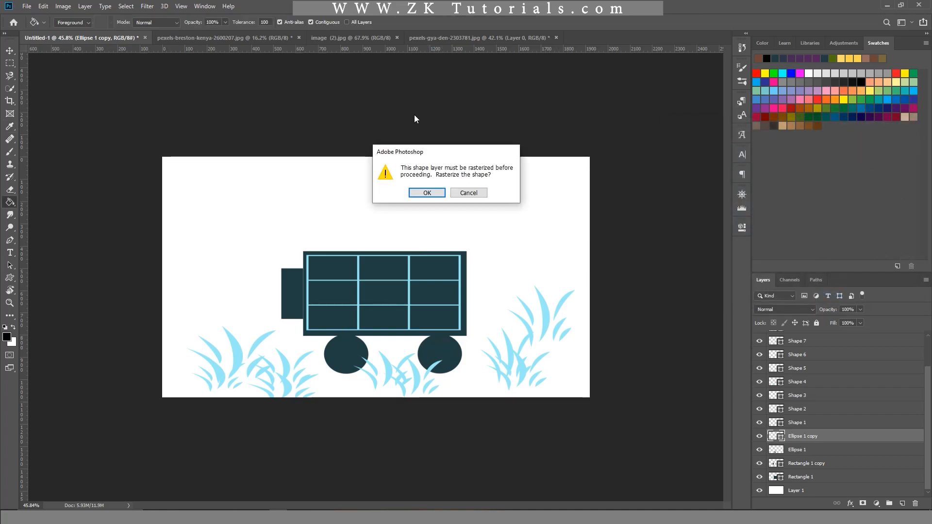
{"action": "left_click", "coordinate": [425, 193]}
{"action": "left_click", "coordinate": [797, 423]}
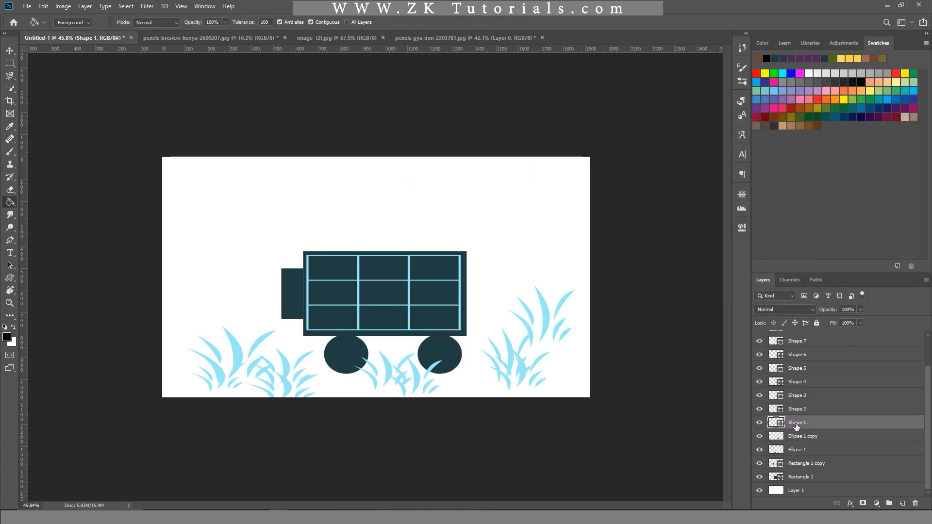
{"action": "right_click", "coordinate": [796, 424]}
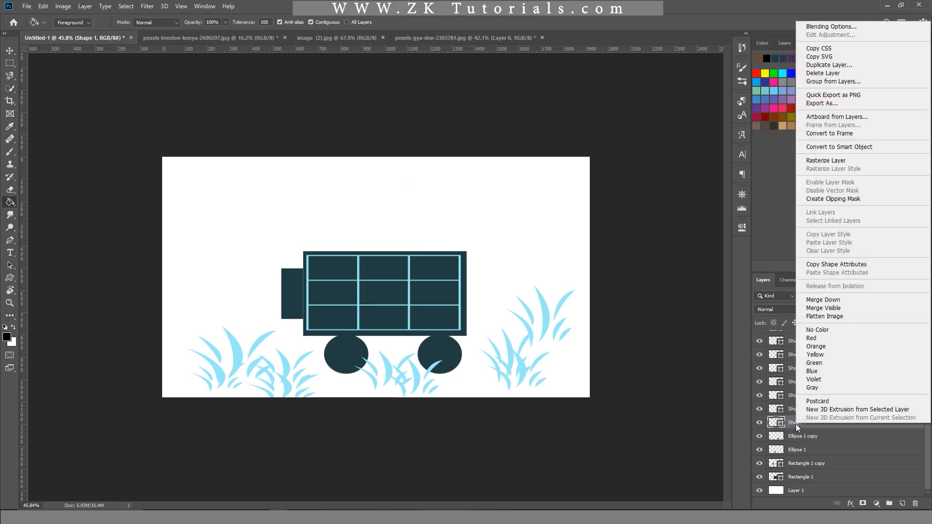
{"action": "left_click", "coordinate": [845, 159]}
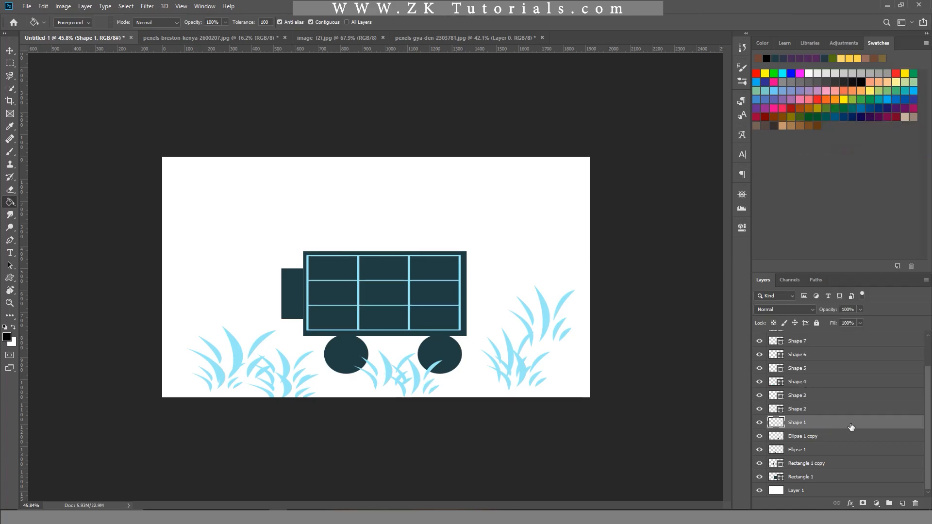
- Select the layers from Shape 9 down to Shape 2 and rasterize them together
{"action": "scroll", "coordinate": [852, 427], "scroll_direction": "up", "scroll_amount": 2}
{"action": "left_click", "coordinate": [801, 355]}
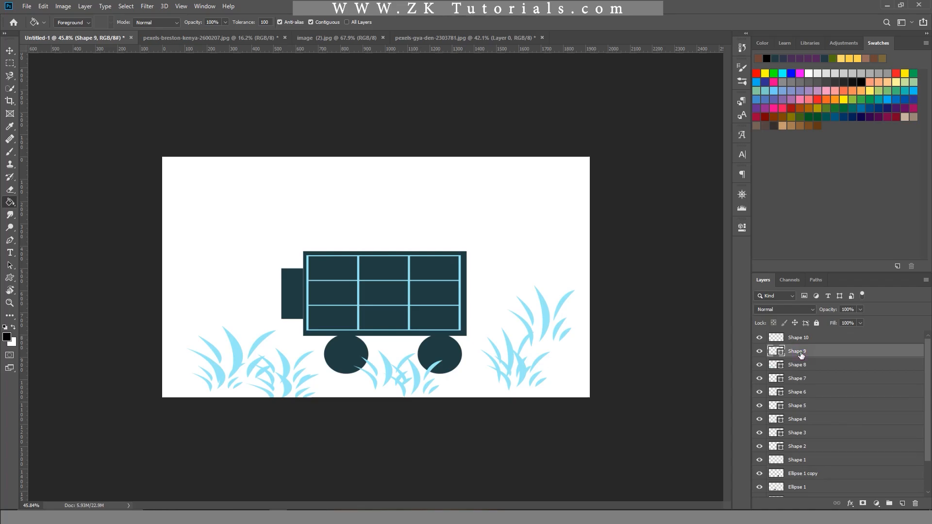
{"action": "scroll", "coordinate": [816, 461], "scroll_direction": "down", "scroll_amount": 2}
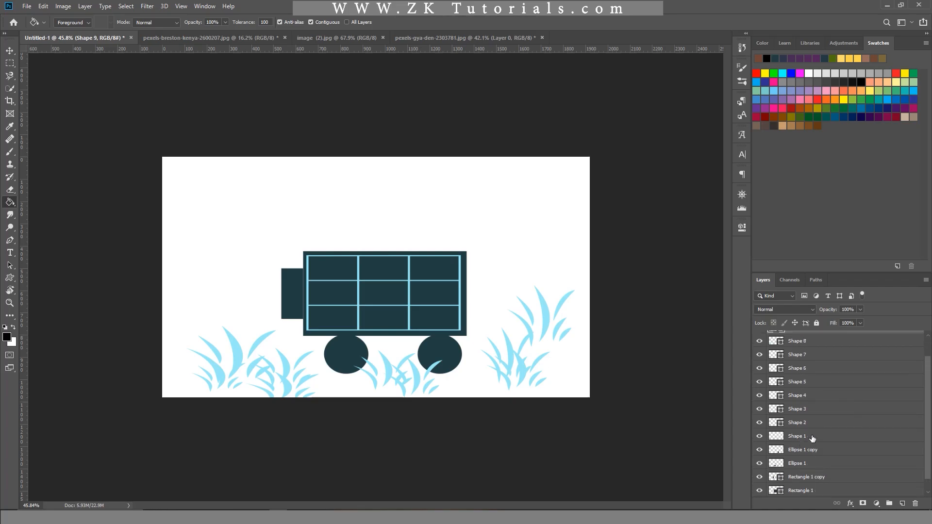
{"action": "left_click", "coordinate": [813, 437], "text": "shift"}
{"action": "right_click", "coordinate": [813, 393]}
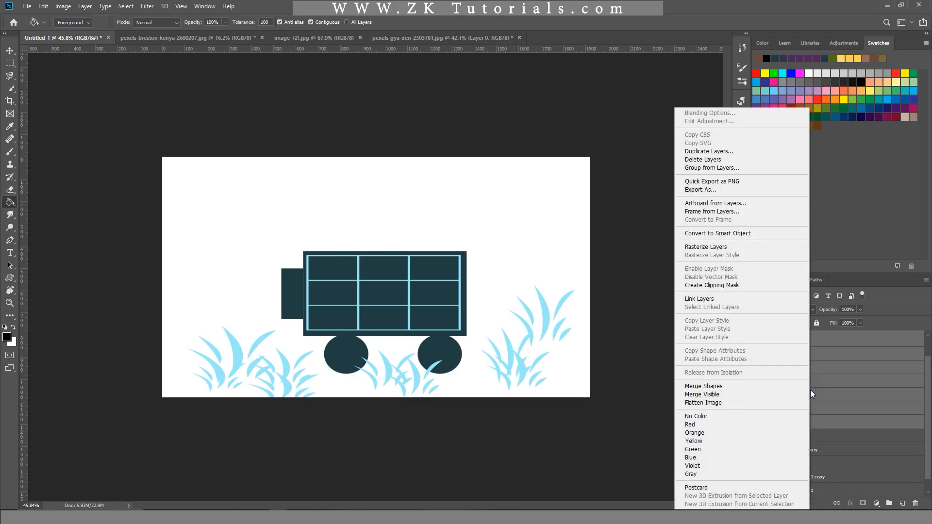
{"action": "left_click", "coordinate": [714, 247]}
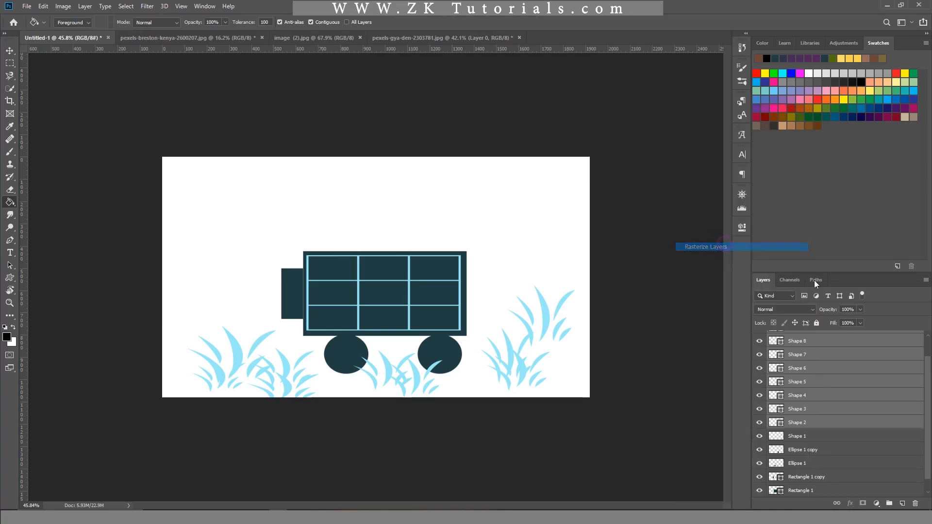
- Select the layers from Shape 2 down to Rectangle 1 and rasterize them together
{"action": "left_click", "coordinate": [834, 428]}
{"action": "scroll", "coordinate": [835, 428], "scroll_direction": "down", "scroll_amount": 1}
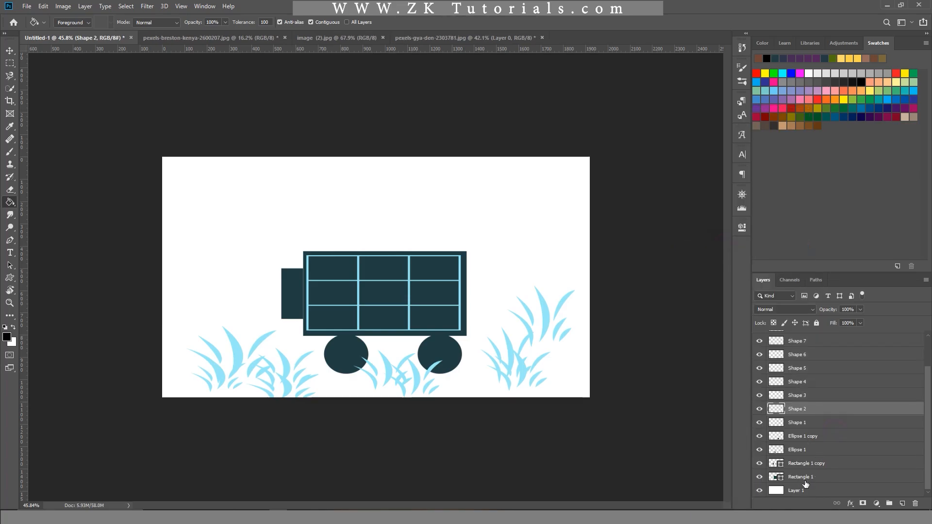
{"action": "left_click", "coordinate": [806, 479], "text": "shift"}
{"action": "right_click", "coordinate": [810, 467]}
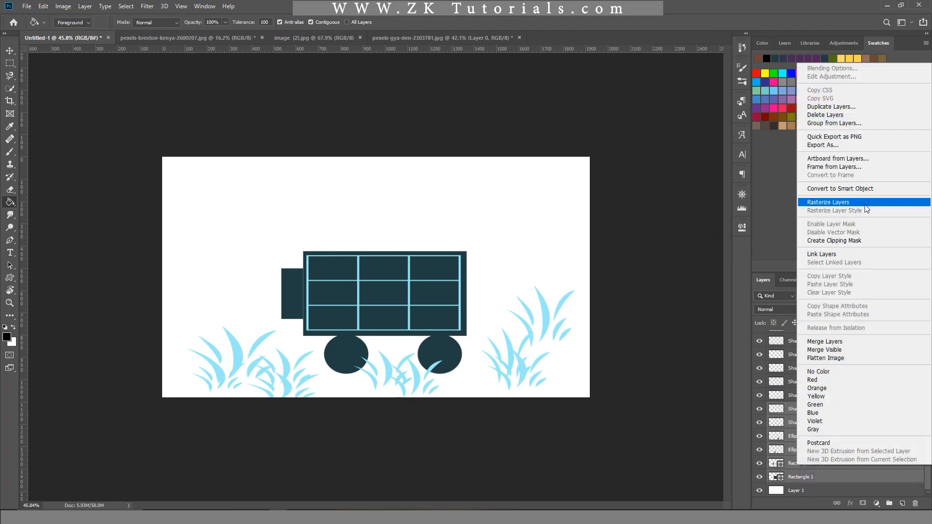
{"action": "left_click", "coordinate": [864, 202]}
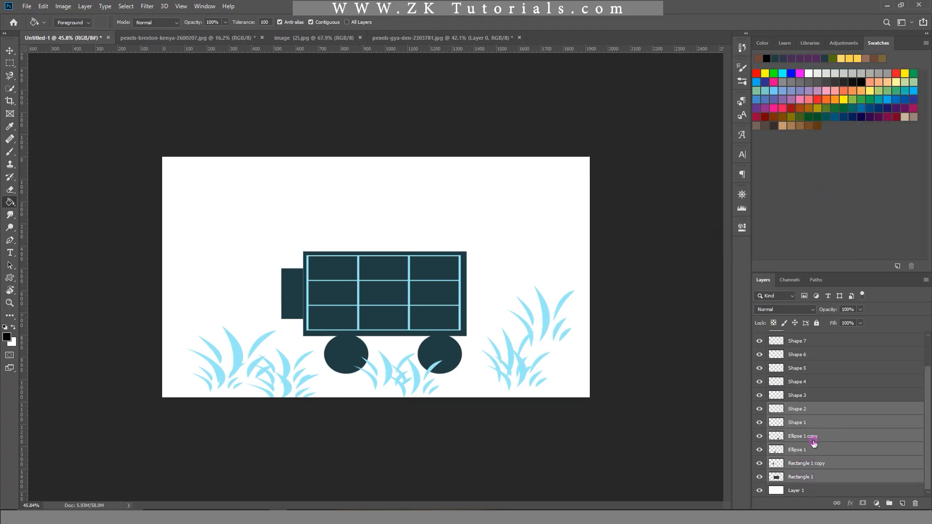
- Make the truck body's Rectangle 1 layer visible again and select it
{"action": "left_click", "coordinate": [797, 440]}
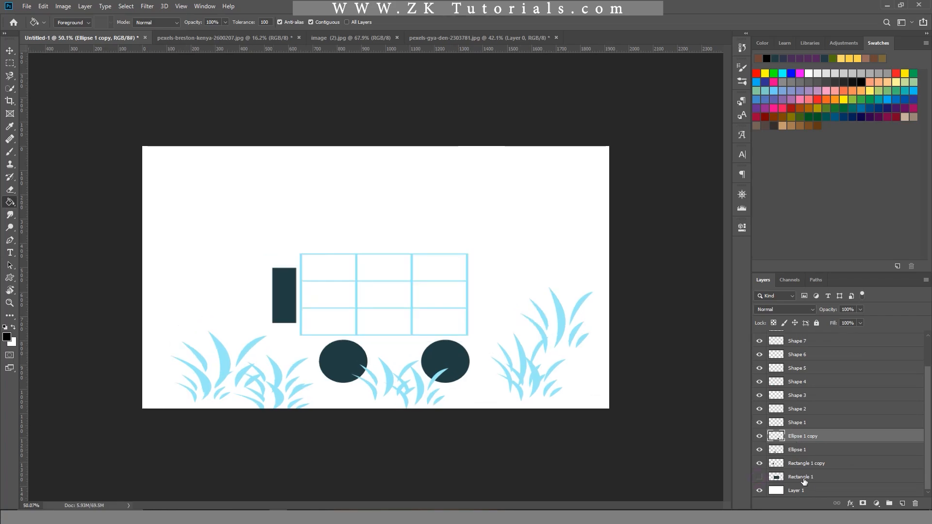
{"action": "left_click", "coordinate": [761, 478]}
{"action": "left_click", "coordinate": [799, 478]}
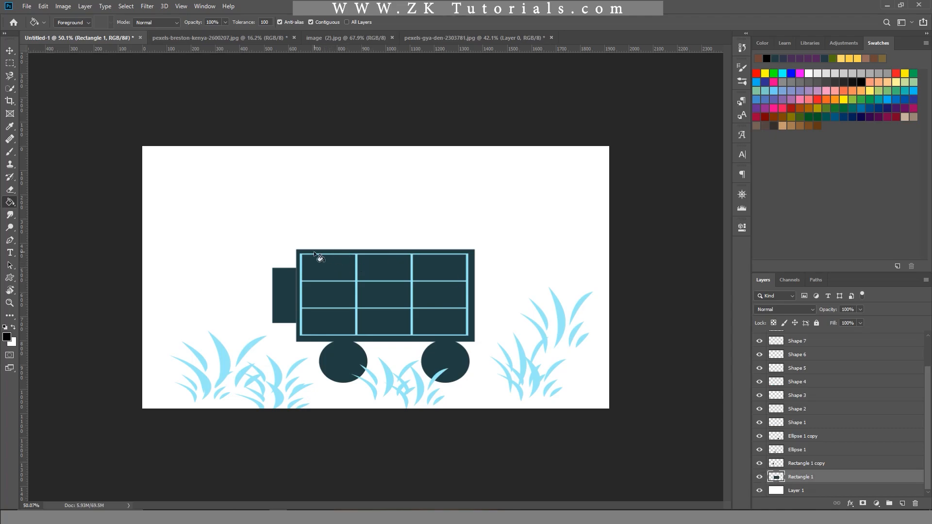
- Try filling the truck body on Rectangle 1 with the black foreground colour and undo the fill
{"action": "scroll", "coordinate": [318, 258], "scroll_direction": "up", "scroll_amount": 3}
{"action": "left_click", "coordinate": [289, 238]}
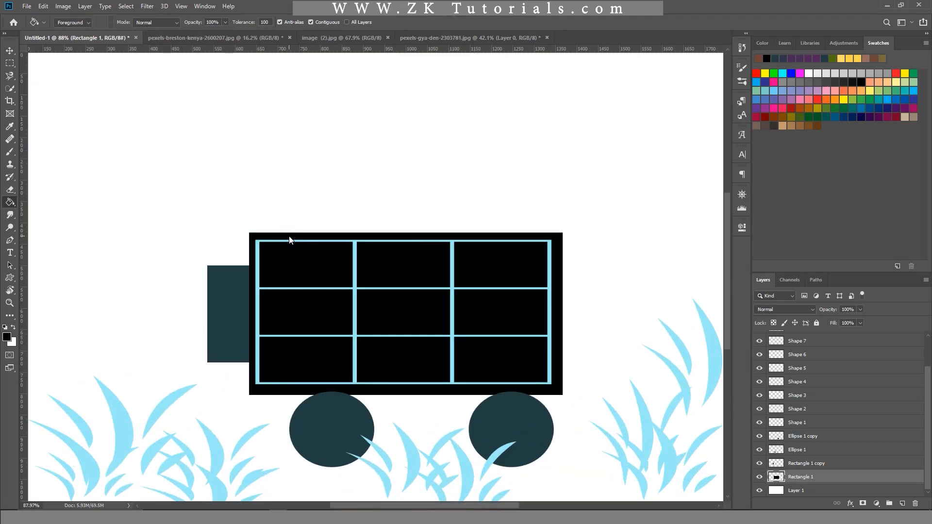
{"action": "key", "text": "ctrl+z"}
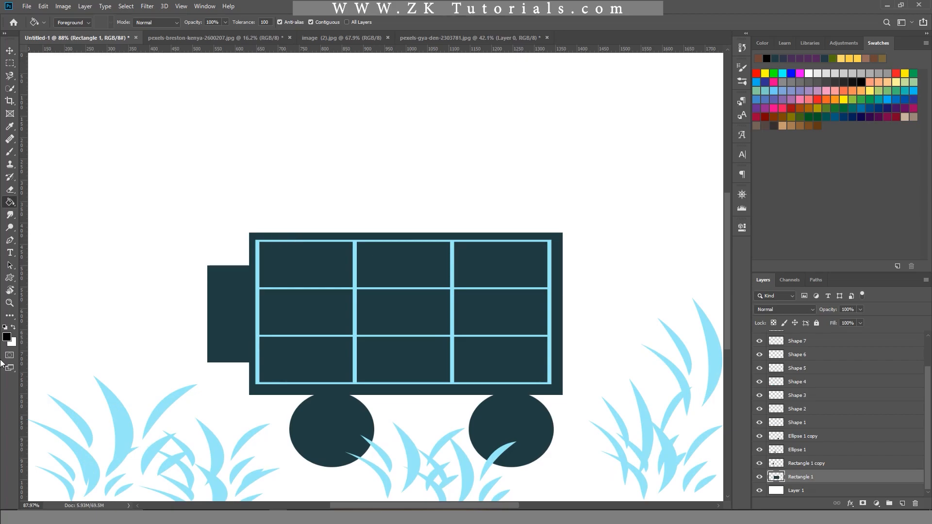
- Set the foreground colour to orange ff8400 and fill the truck body on Rectangle 1 with it
{"action": "left_click", "coordinate": [7, 336]}
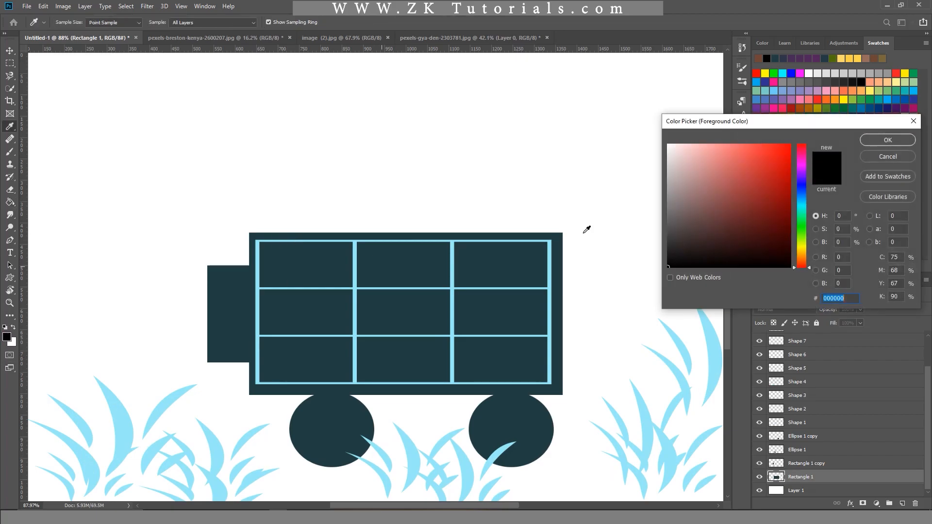
{"action": "left_click", "coordinate": [804, 255]}
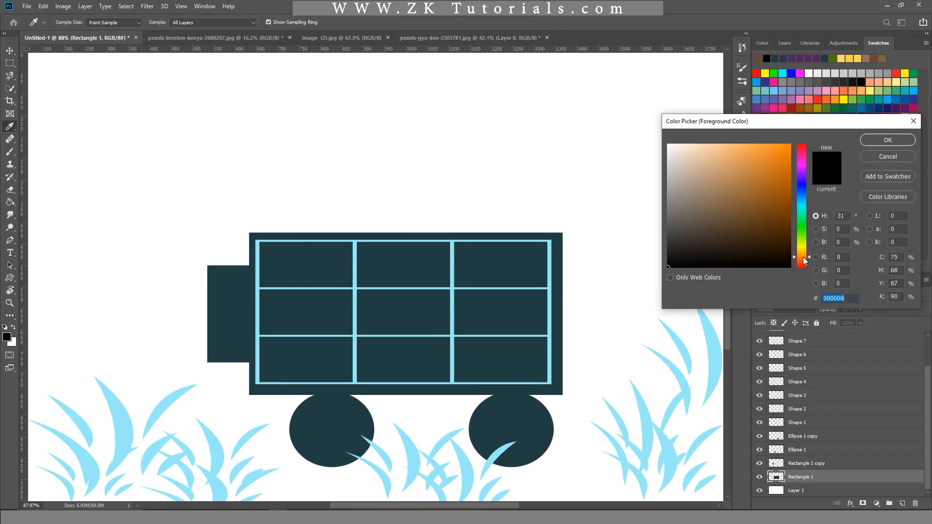
{"action": "left_click", "coordinate": [790, 145]}
{"action": "left_click", "coordinate": [876, 138]}
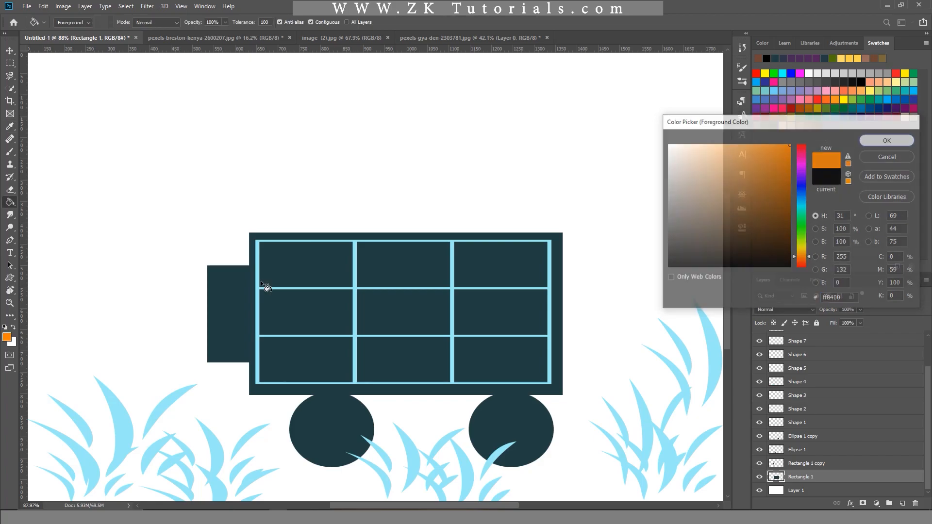
{"action": "left_click", "coordinate": [262, 237]}
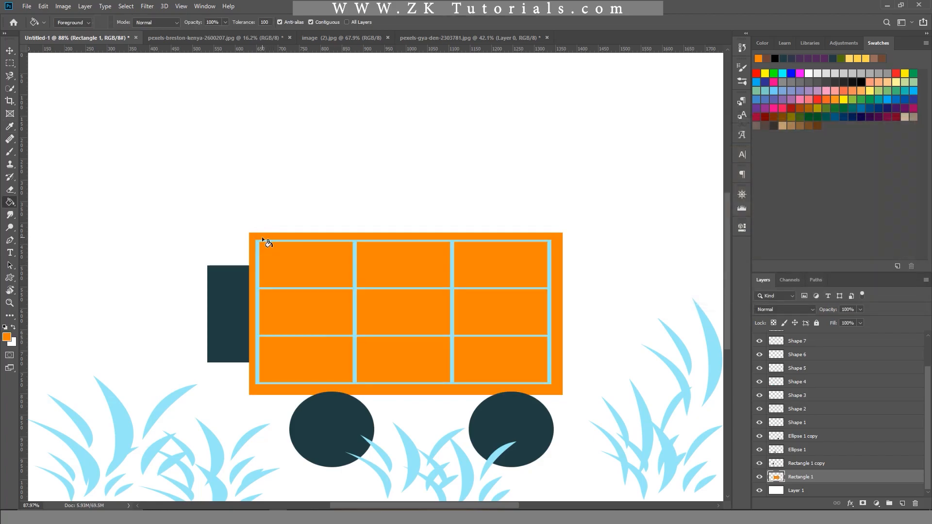
- Select the cab's Rectangle 1 copy layer and fill the cab with a very dark brown foreground colour
{"action": "left_click", "coordinate": [760, 464]}
{"action": "left_click", "coordinate": [760, 464]}
{"action": "left_click", "coordinate": [804, 464]}
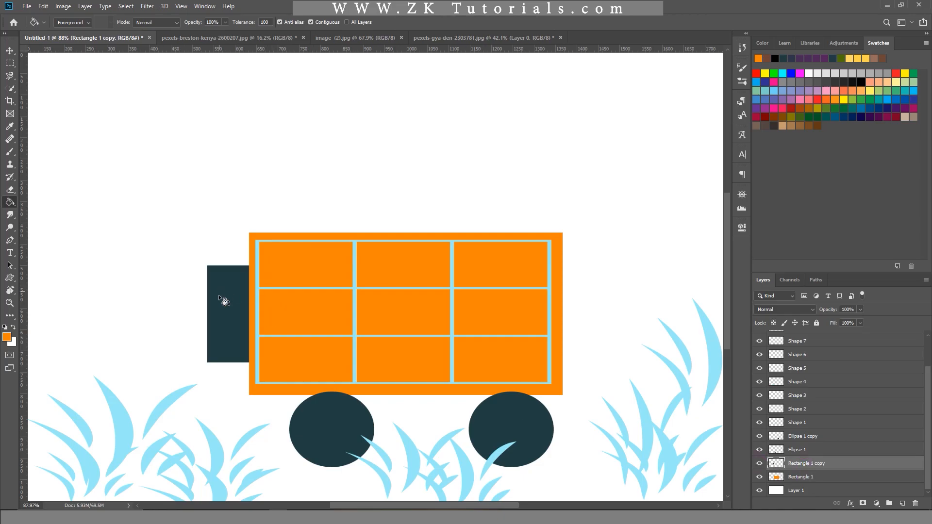
{"action": "left_click", "coordinate": [7, 337]}
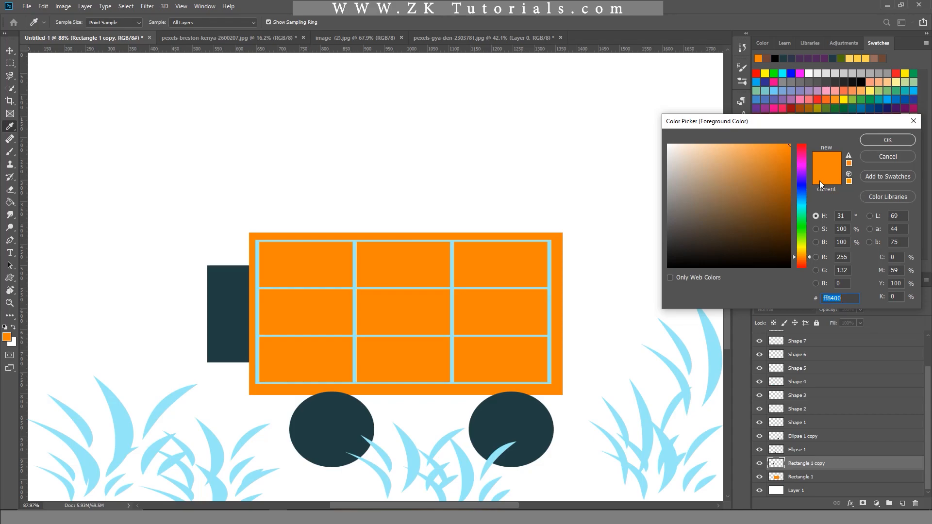
{"action": "left_click_drag", "start_coordinate": [790, 160], "coordinate": [791, 247]}
{"action": "left_click", "coordinate": [901, 139]}
{"action": "left_click", "coordinate": [237, 320]}
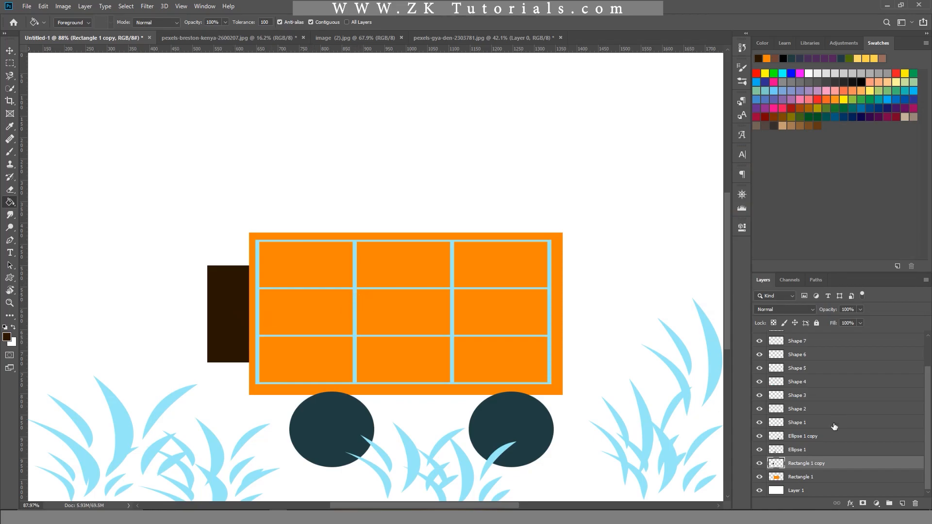
- Identify the Shape 1 layer holding the truck body's grid lines and rename it Lines
{"action": "scroll", "coordinate": [801, 450], "scroll_direction": "up", "scroll_amount": 3}
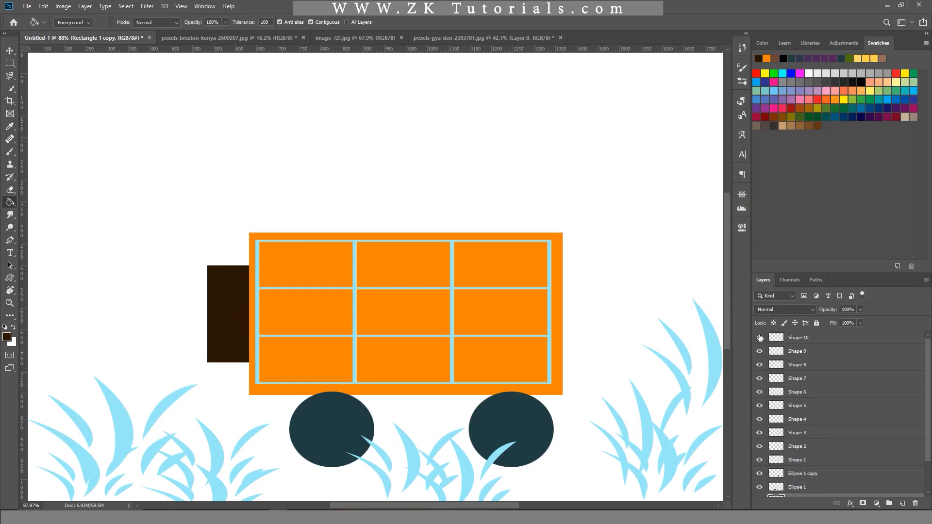
{"action": "left_click", "coordinate": [759, 460]}
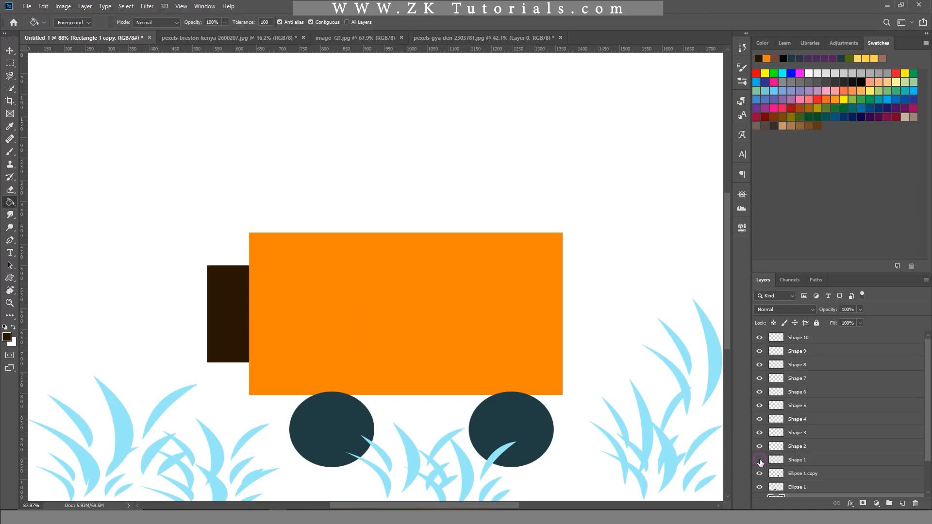
{"action": "left_click", "coordinate": [759, 460]}
{"action": "left_click", "coordinate": [811, 461]}
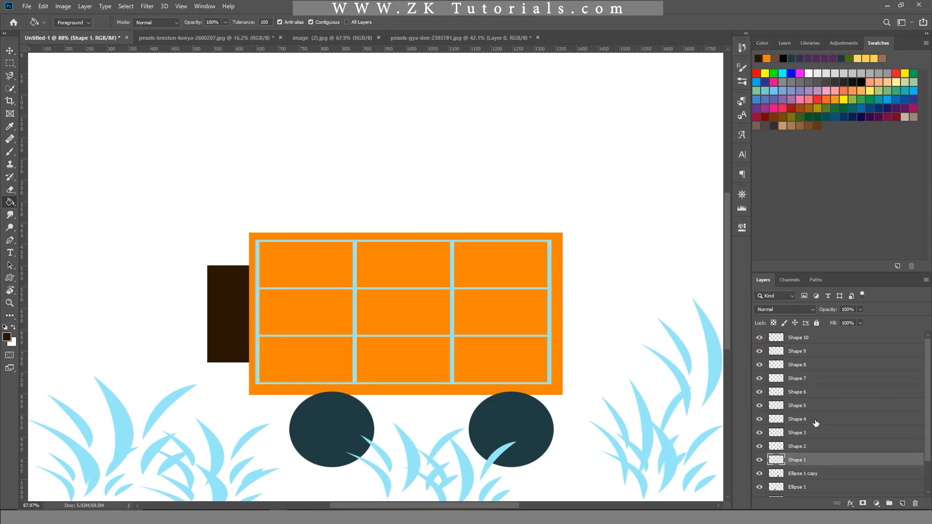
{"action": "scroll", "coordinate": [831, 463], "scroll_direction": "down", "scroll_amount": 2}
{"action": "scroll", "coordinate": [832, 460], "scroll_direction": "up", "scroll_amount": 2}
{"action": "scroll", "coordinate": [820, 404], "scroll_direction": "down", "scroll_amount": 3}
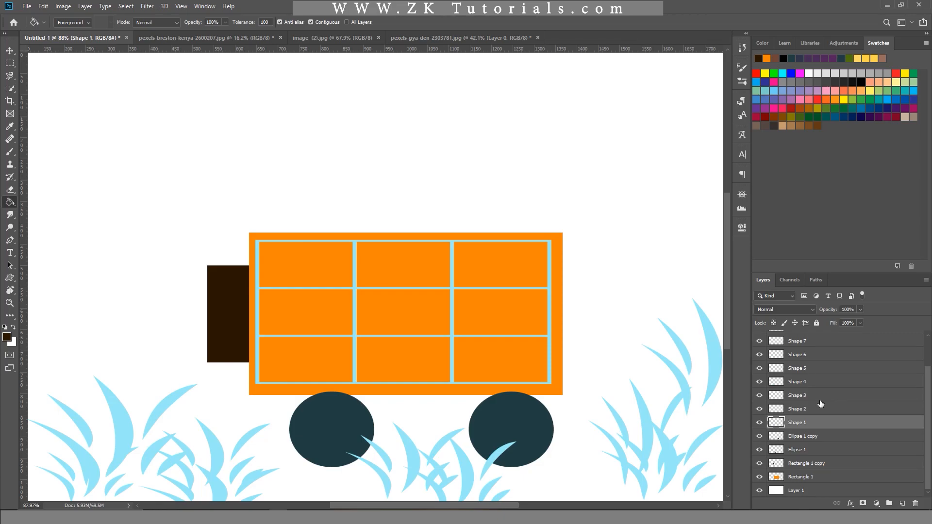
{"action": "double_click", "coordinate": [799, 423]}
{"action": "type", "text": "Lines"}
{"action": "left_click", "coordinate": [839, 399]}
{"action": "left_click", "coordinate": [803, 425]}
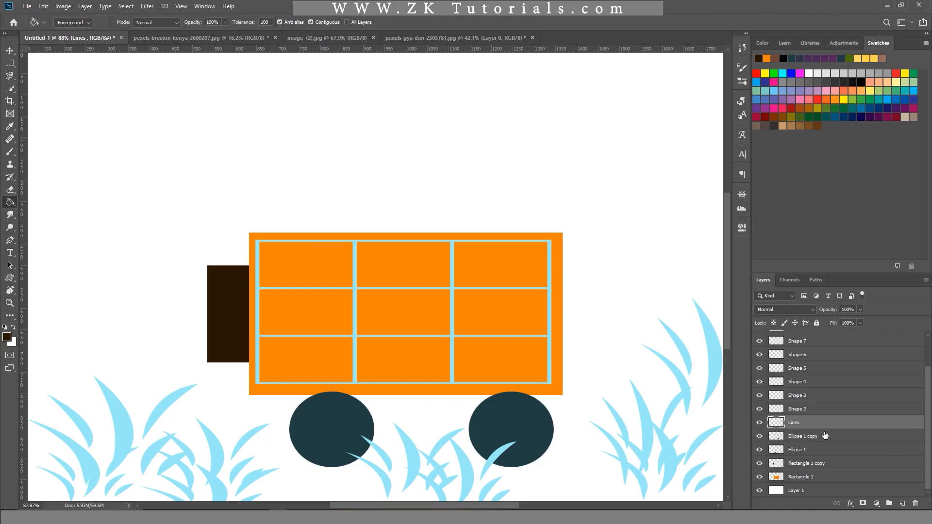
- Set the foreground to a somewhat lighter, muted brown and fill the grid lines on the Lines layer with it
{"action": "scroll", "coordinate": [825, 435], "scroll_direction": "up", "scroll_amount": 2}
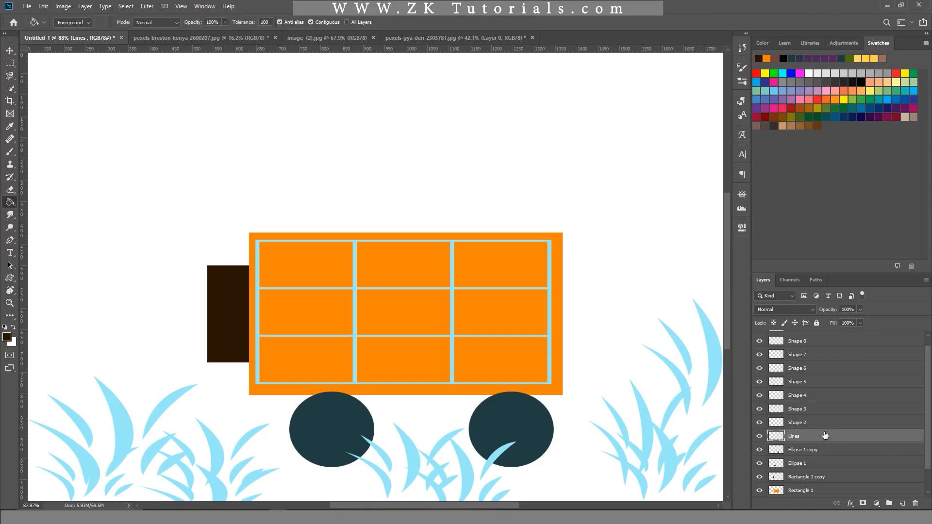
{"action": "left_click", "coordinate": [7, 337]}
{"action": "left_click_drag", "start_coordinate": [789, 249], "coordinate": [743, 232]}
{"action": "left_click", "coordinate": [888, 140]}
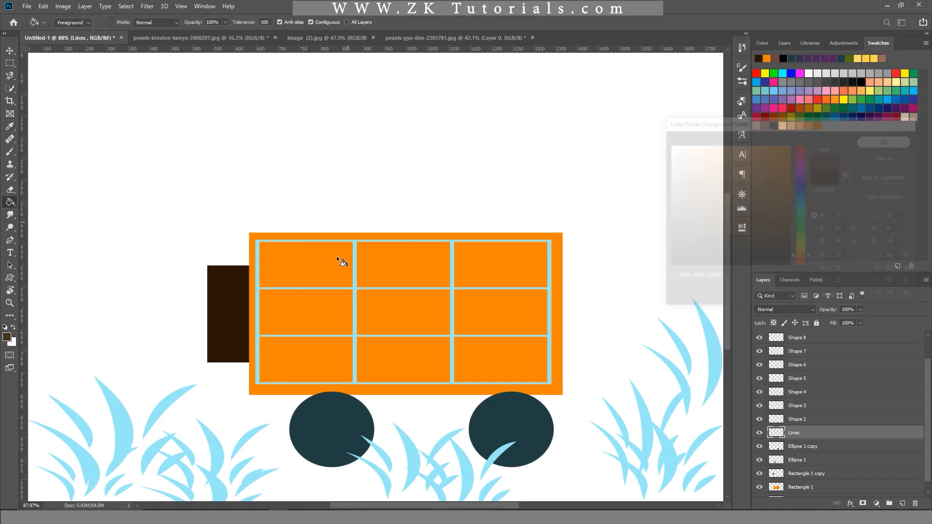
{"action": "key", "text": "g"}
{"action": "left_click", "coordinate": [356, 285]}
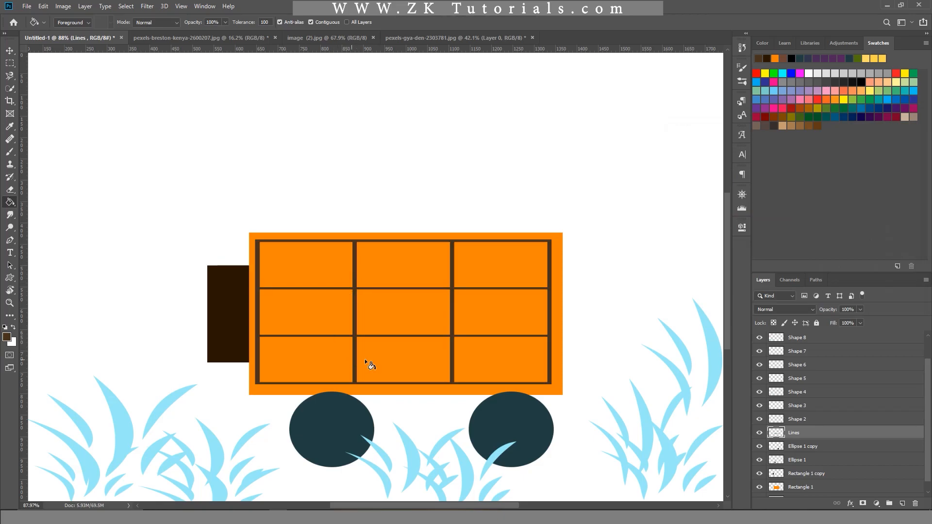
- Select the right wheel's Ellipse 1 copy layer and set the foreground colour to black for the Paint Bucket
{"action": "scroll", "coordinate": [826, 425], "scroll_direction": "up", "scroll_amount": 1}
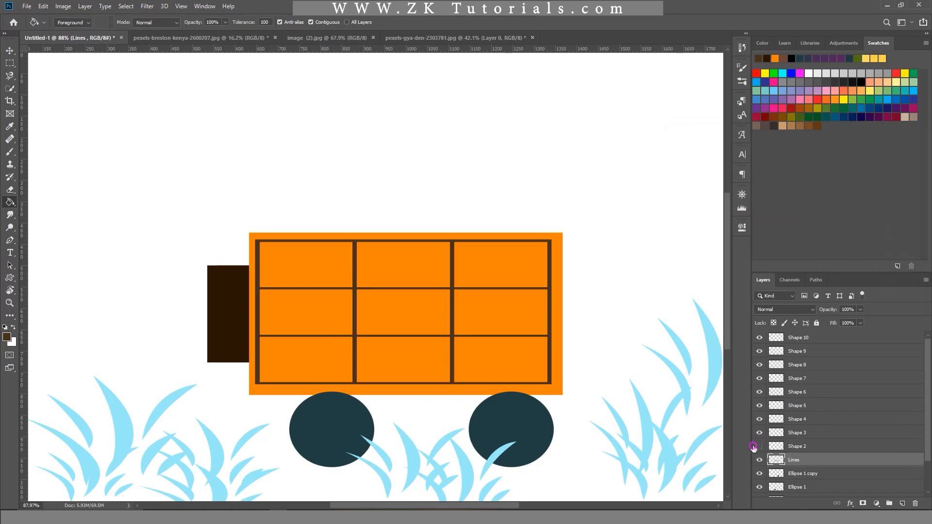
{"action": "scroll", "coordinate": [770, 447], "scroll_direction": "down", "scroll_amount": 1}
{"action": "scroll", "coordinate": [769, 447], "scroll_direction": "down", "scroll_amount": 1}
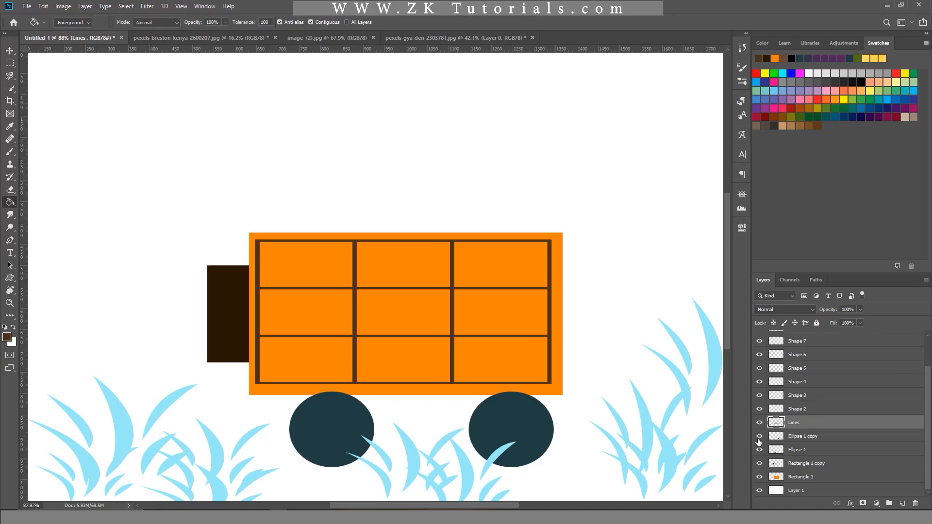
{"action": "left_click", "coordinate": [759, 436]}
{"action": "left_click", "coordinate": [760, 436]}
{"action": "left_click", "coordinate": [804, 436]}
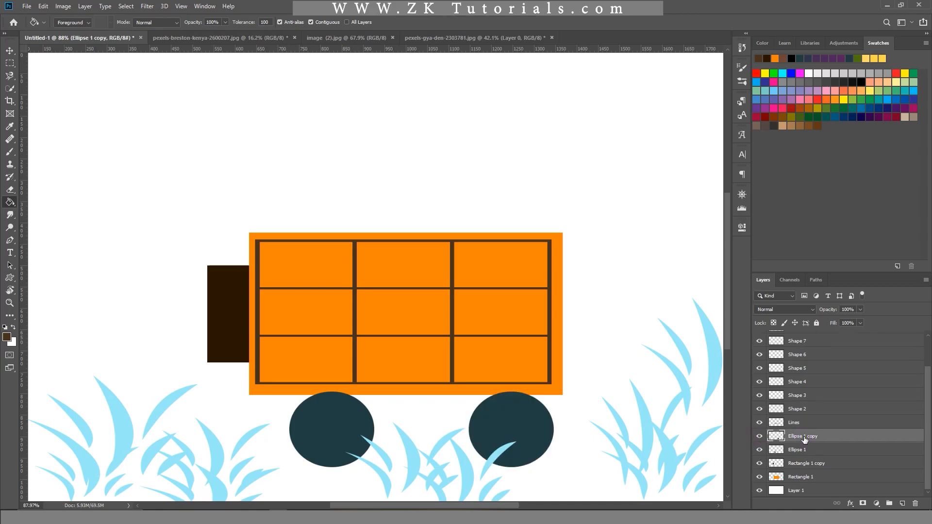
{"action": "left_click", "coordinate": [7, 337]}
{"action": "type", "text": "000000"}
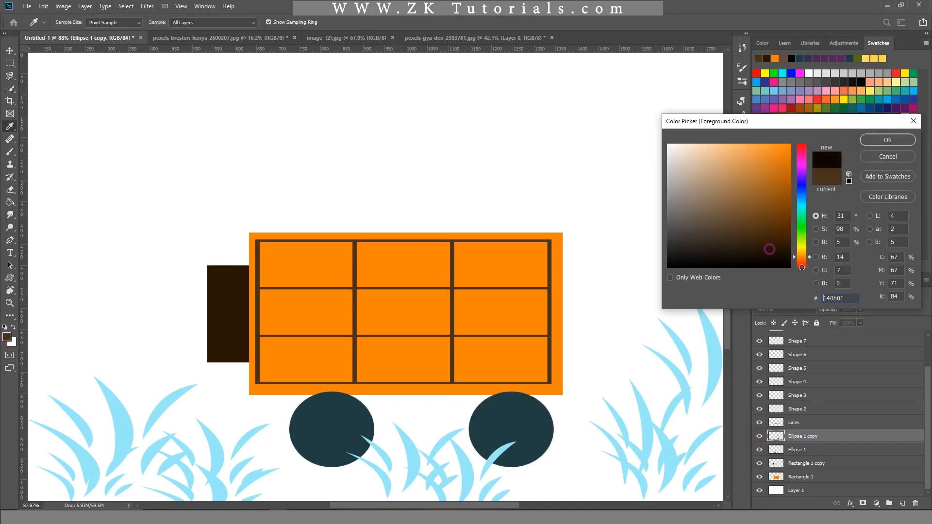
{"action": "left_click", "coordinate": [888, 140]}
{"action": "key", "text": "g"}
- Try filling the left wheel with black while the Ellipse 1 copy layer is selected, and undo the fills
{"action": "left_click", "coordinate": [330, 425]}
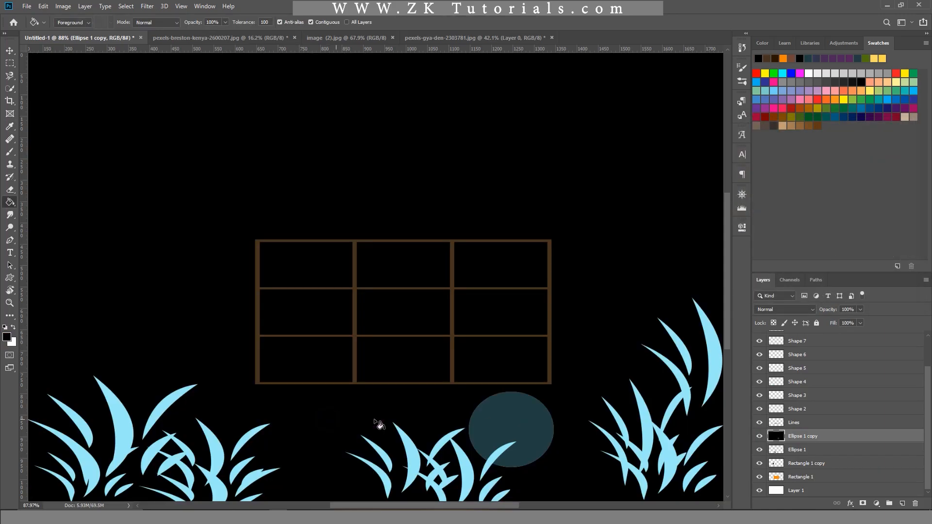
{"action": "key", "text": "ctrl+z"}
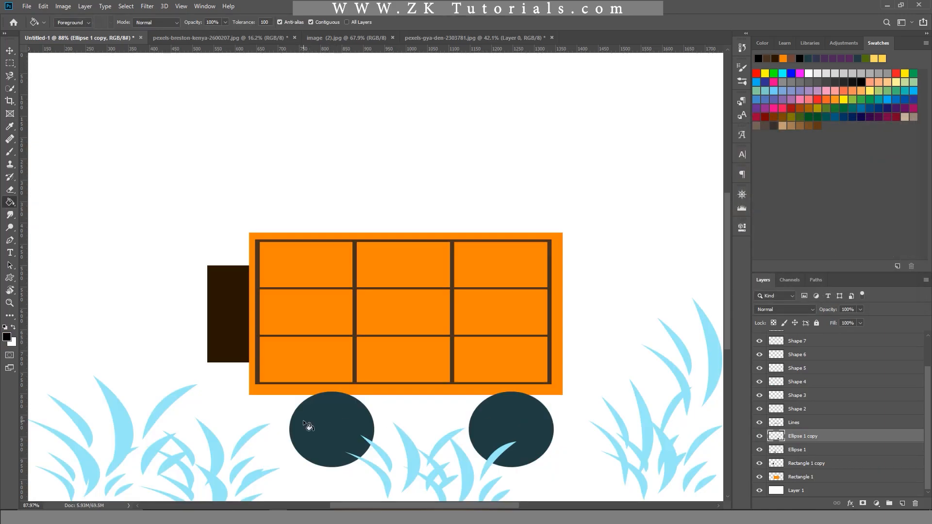
{"action": "left_click", "coordinate": [330, 423]}
{"action": "key", "text": "ctrl+z"}
- Fill the right wheel on Ellipse 1 copy and the left wheel on Ellipse 1 with black
{"action": "left_click", "coordinate": [760, 437]}
{"action": "left_click", "coordinate": [760, 438]}
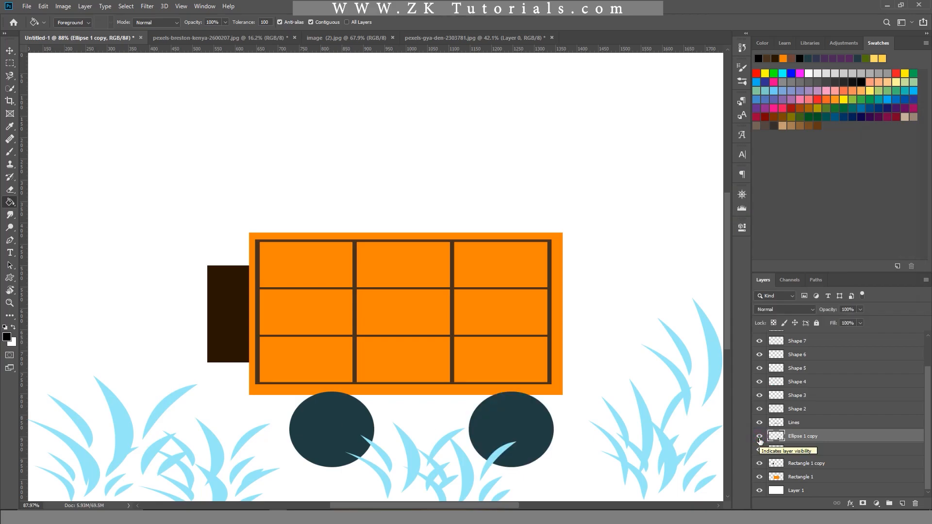
{"action": "left_click", "coordinate": [525, 422]}
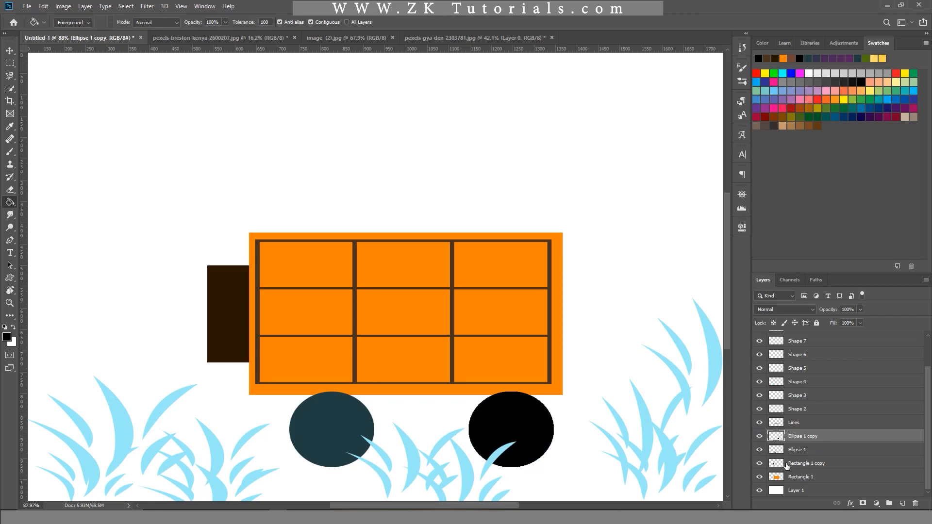
{"action": "left_click", "coordinate": [795, 451]}
{"action": "left_click", "coordinate": [339, 422]}
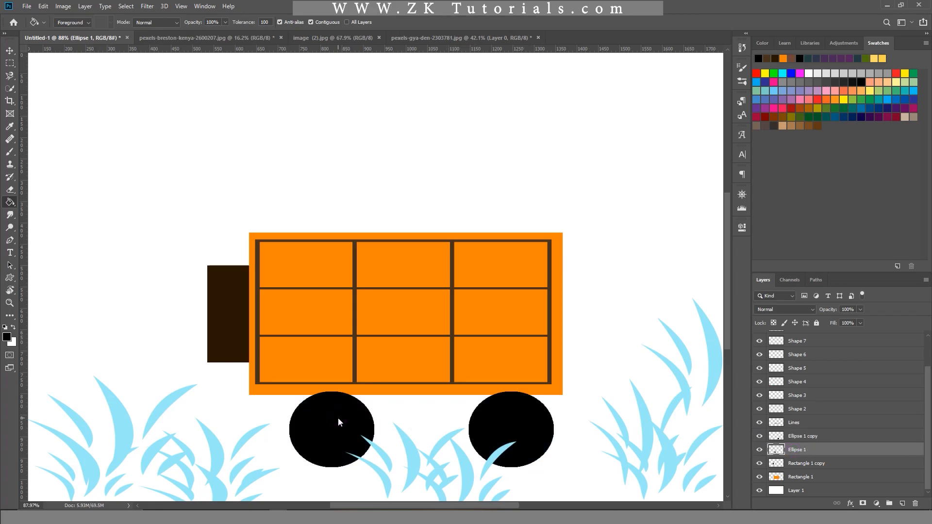
- Pick a dark green swatch as the foreground colour and activate the Paint Bucket tool
{"action": "scroll", "coordinate": [534, 359], "scroll_direction": "down", "scroll_amount": 3}
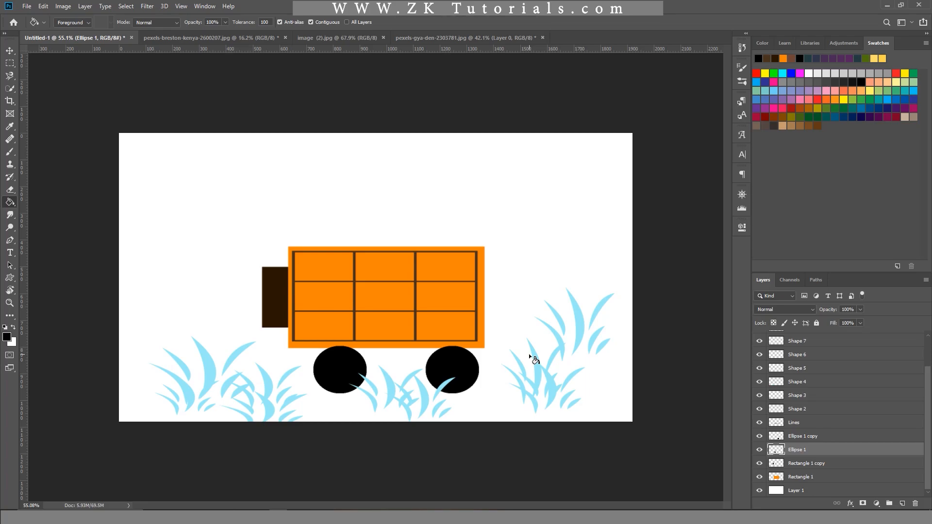
{"action": "key", "text": "i"}
{"action": "left_click", "coordinate": [801, 115]}
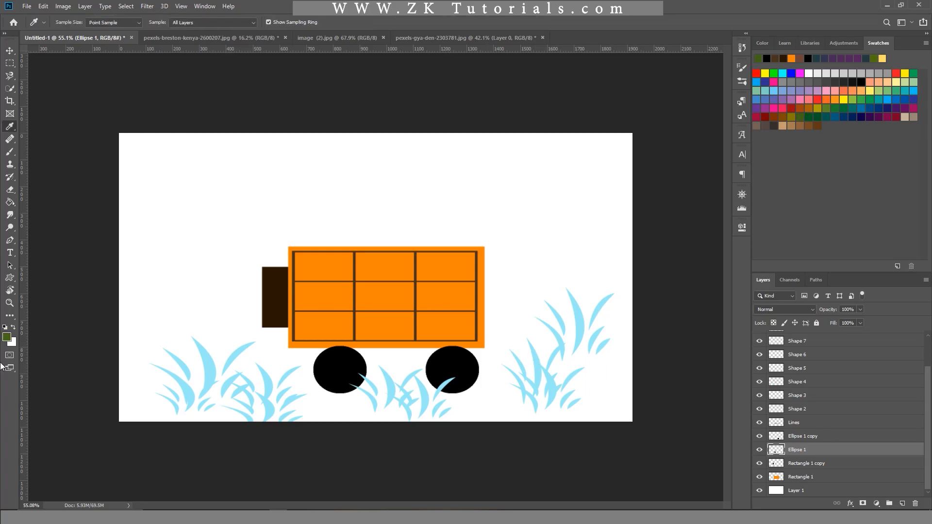
{"action": "key", "text": "g"}
{"action": "key", "text": "v"}
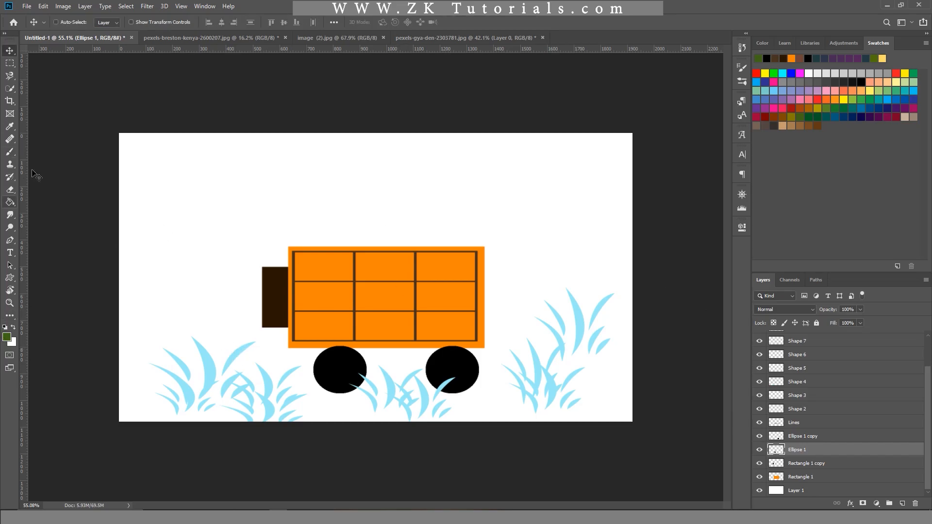
{"action": "left_click", "coordinate": [10, 202]}
{"action": "scroll", "coordinate": [814, 374], "scroll_direction": "up", "scroll_amount": 3}
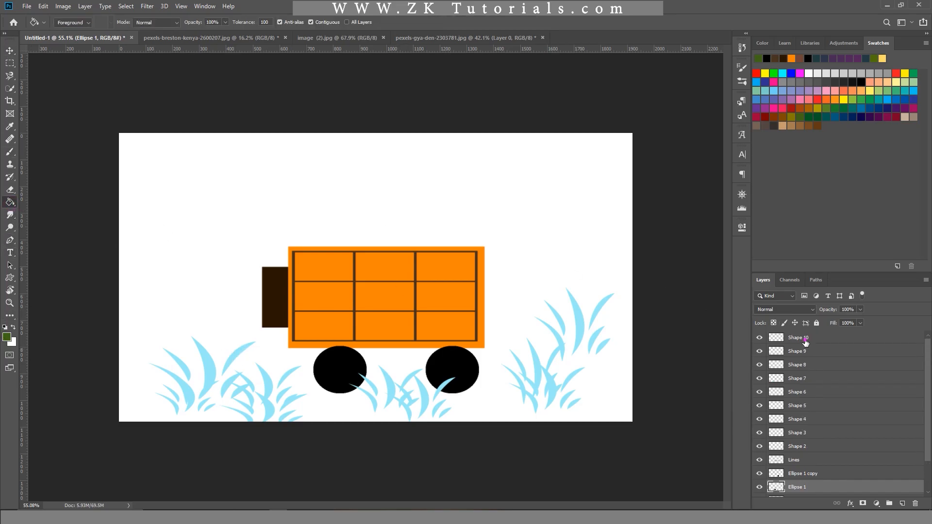
- Select the grass layers from Shape 10 down to Shape 2 together
{"action": "left_click", "coordinate": [805, 343]}
{"action": "left_click", "coordinate": [811, 454], "text": "shift"}
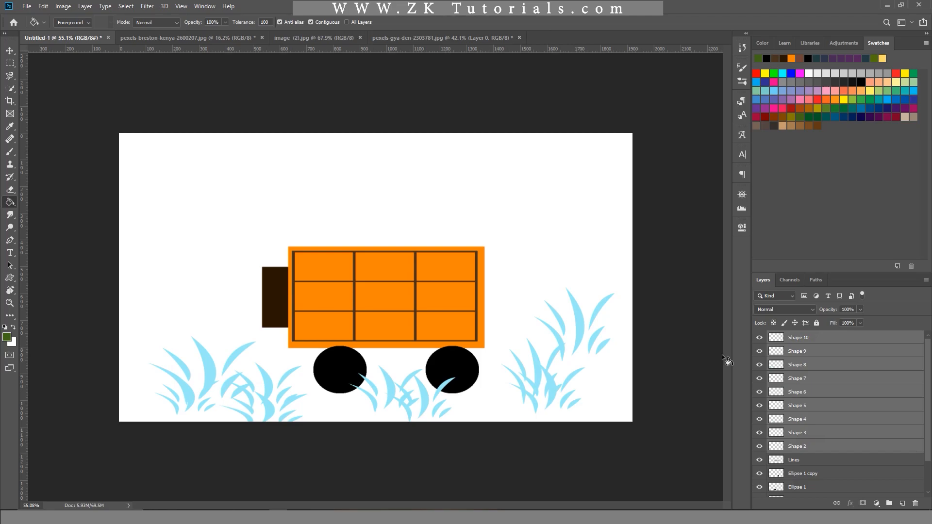
{"action": "key", "text": "v"}
- Select the Shape 10 layer, try filling a grass blade near the left wheel with dark green, and undo it
{"action": "left_click", "coordinate": [820, 340]}
{"action": "left_click", "coordinate": [12, 203]}
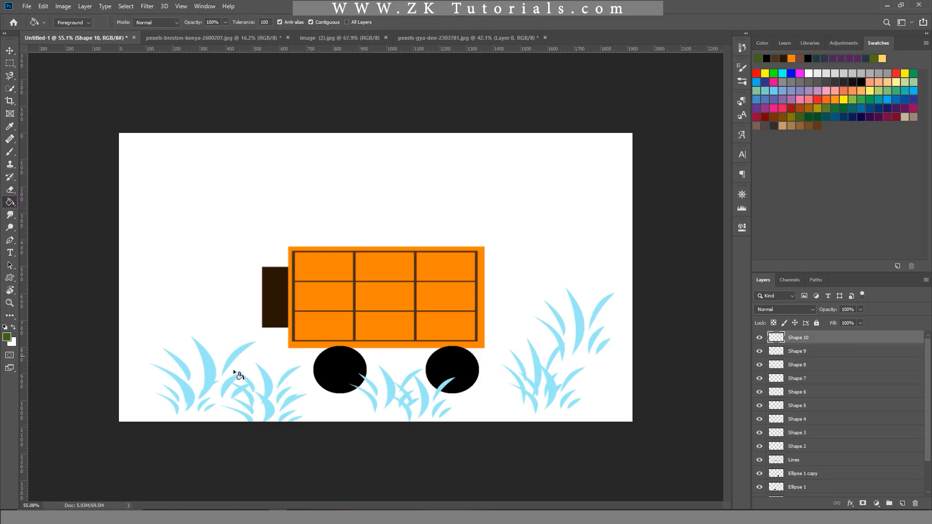
{"action": "left_click", "coordinate": [272, 384]}
{"action": "key", "text": "ctrl+z"}
- Fill grass blades between the wheels using the Paint Bucket and undo the last fill
{"action": "left_click", "coordinate": [387, 386]}
{"action": "left_click", "coordinate": [407, 381]}
{"action": "left_click", "coordinate": [371, 383]}
{"action": "left_click", "coordinate": [368, 400]}
{"action": "left_click", "coordinate": [421, 392]}
{"action": "key", "text": "ctrl+z"}
{"action": "key", "text": "v"}
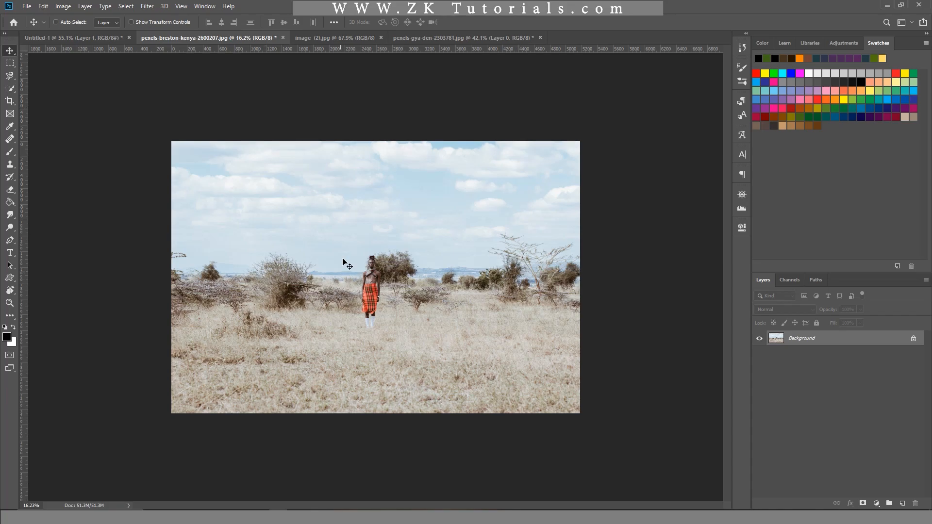
- Examine the standing man in the pexels-breston-kenya-2600207.jpg photo up close at 200% zoom
{"action": "scroll", "coordinate": [326, 228], "scroll_direction": "up", "scroll_amount": 2}
{"action": "scroll", "coordinate": [331, 233], "scroll_direction": "down", "scroll_amount": 4}
{"action": "scroll", "coordinate": [331, 233], "scroll_direction": "up", "scroll_amount": 2}
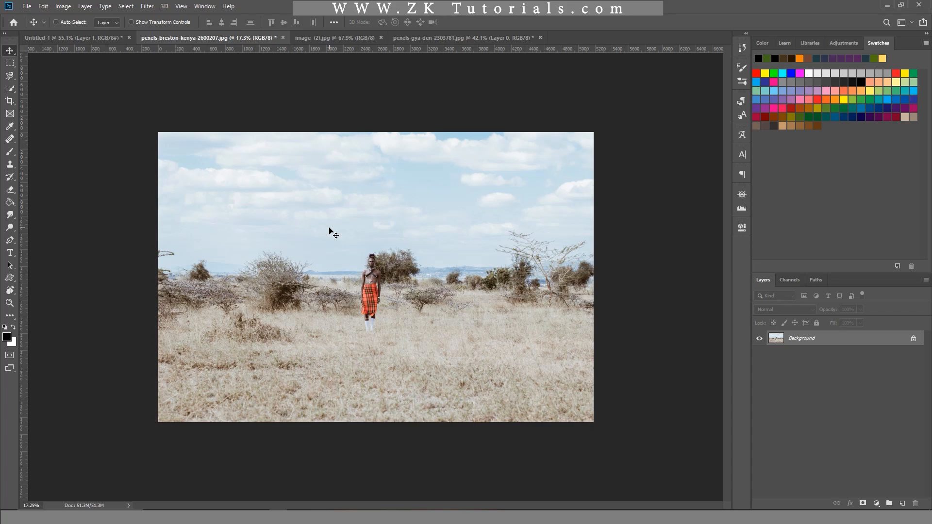
{"action": "key", "text": "ctrl+plus"}
{"action": "key", "text": "ctrl+plus"}
{"action": "key", "text": "ctrl+plus"}
{"action": "key", "text": "ctrl+plus"}
{"action": "key", "text": "ctrl+plus"}
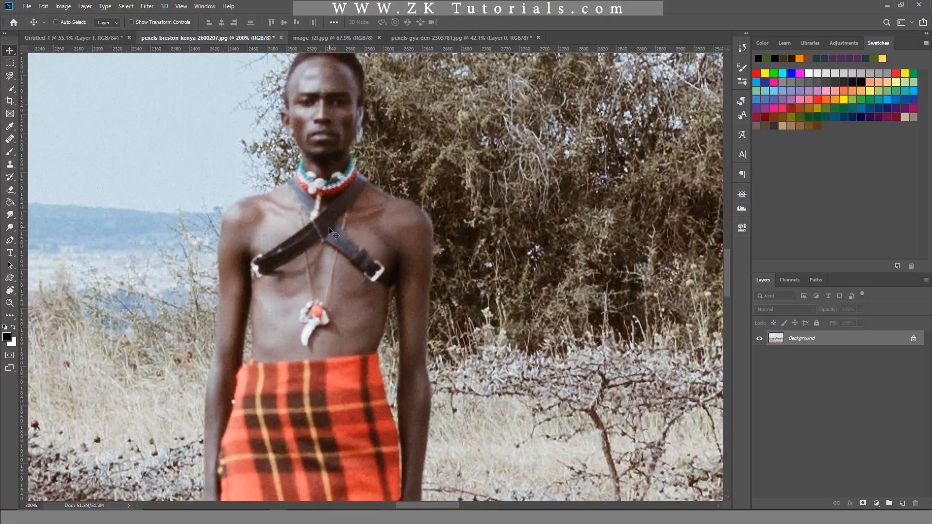
- Zoom out from the standing man and fit the whole photo in the window
{"action": "key", "text": "ctrl+minus"}
{"action": "key", "text": "ctrl+minus"}
{"action": "key", "text": "ctrl+minus"}
{"action": "key", "text": "ctrl+minus"}
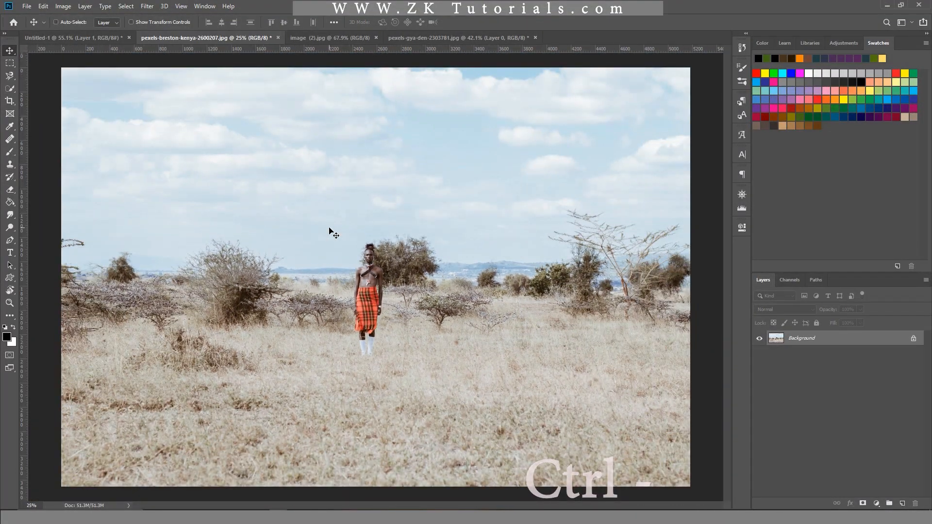
{"action": "key", "text": "ctrl+0"}
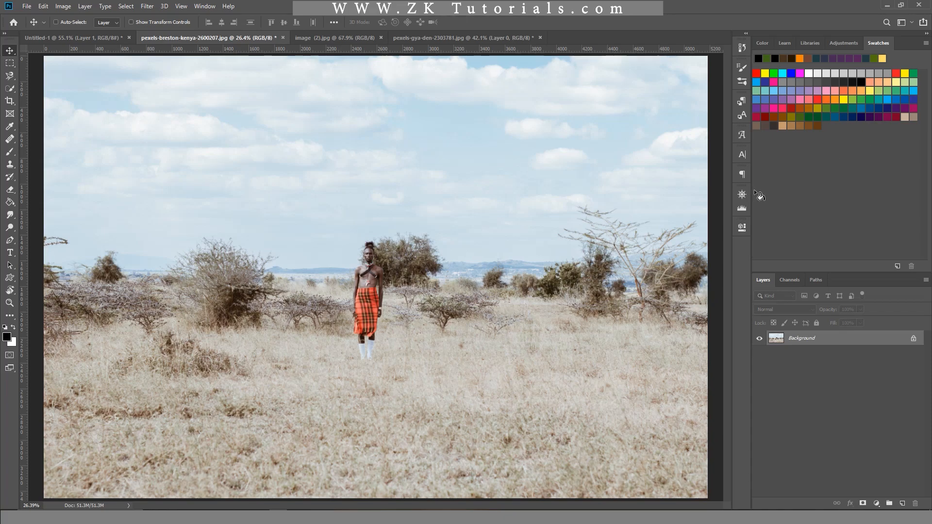
- Display the Navigator and use it to zoom the photo out to about 13% and in to about 300%
{"action": "left_click", "coordinate": [743, 196]}
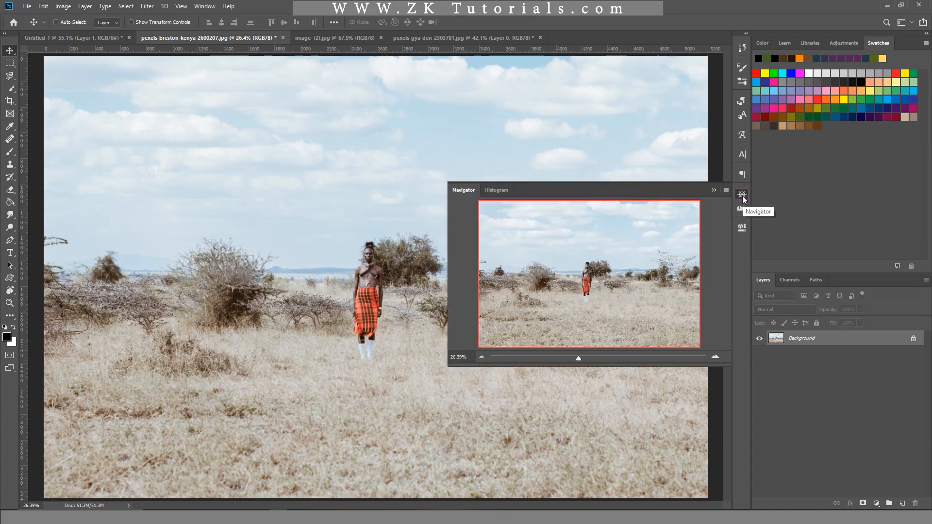
{"action": "left_click", "coordinate": [714, 190]}
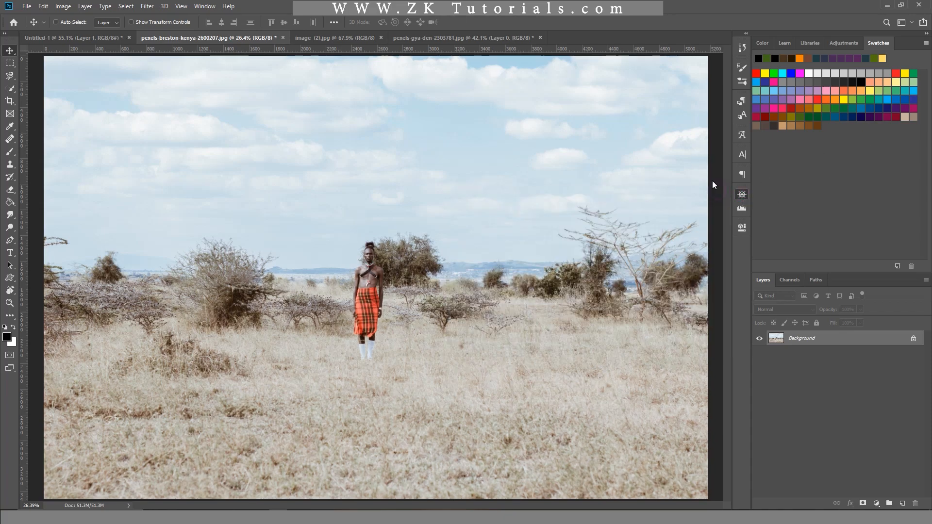
{"action": "left_click", "coordinate": [199, 7]}
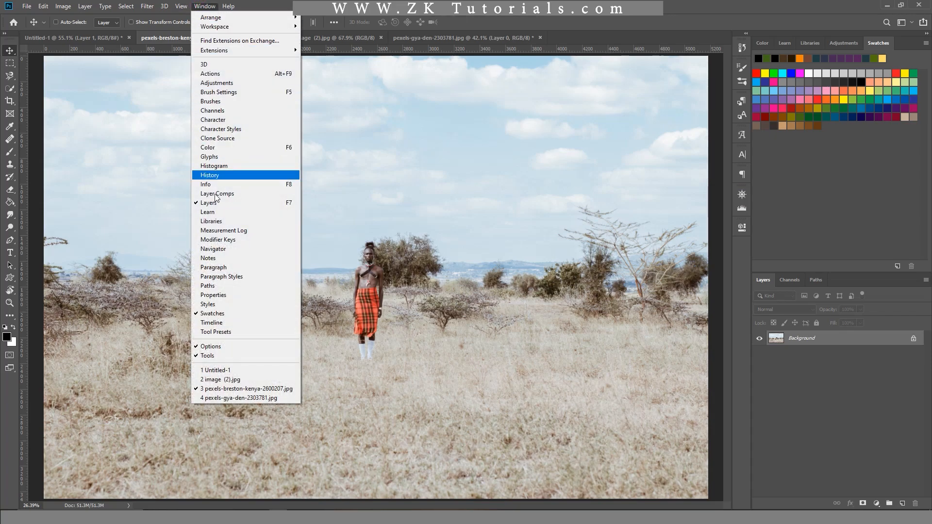
{"action": "left_click", "coordinate": [220, 249]}
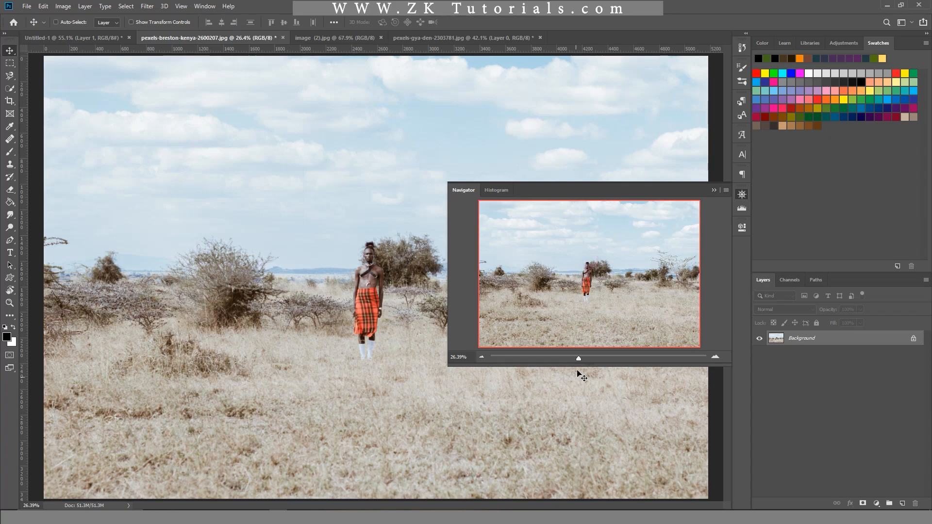
{"action": "left_click_drag", "start_coordinate": [579, 359], "coordinate": [570, 360]}
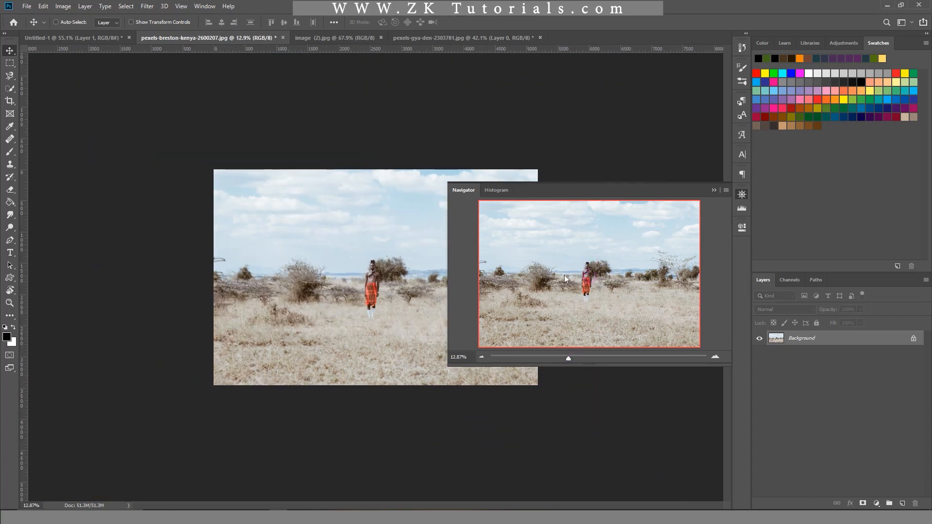
{"action": "left_click_drag", "start_coordinate": [572, 360], "coordinate": [624, 360]}
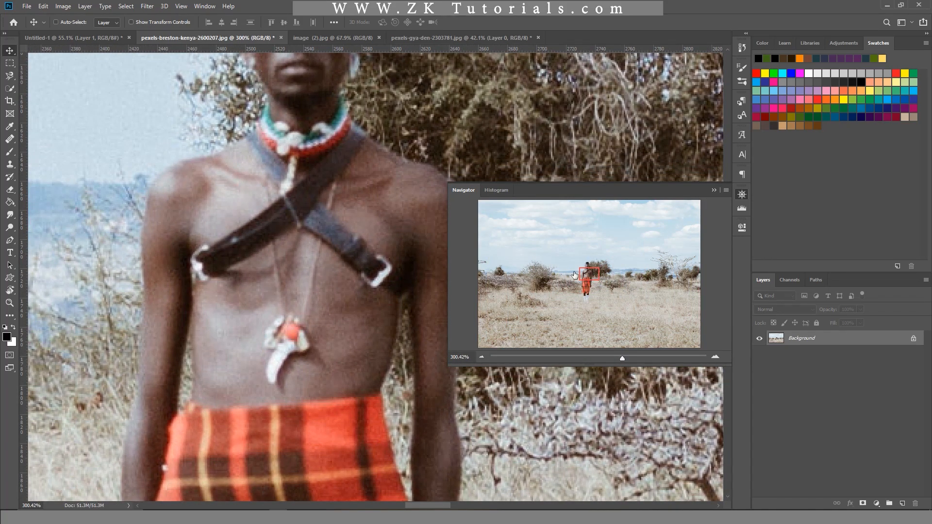
- Use the Navigator to examine different areas of the magnified photo, including the bushes, the sky and the bare tree
{"action": "left_click_drag", "start_coordinate": [132, 250], "coordinate": [677, 218]}
{"action": "left_click_drag", "start_coordinate": [110, 215], "coordinate": [500, 246]}
{"action": "left_click_drag", "start_coordinate": [255, 256], "coordinate": [372, 200]}
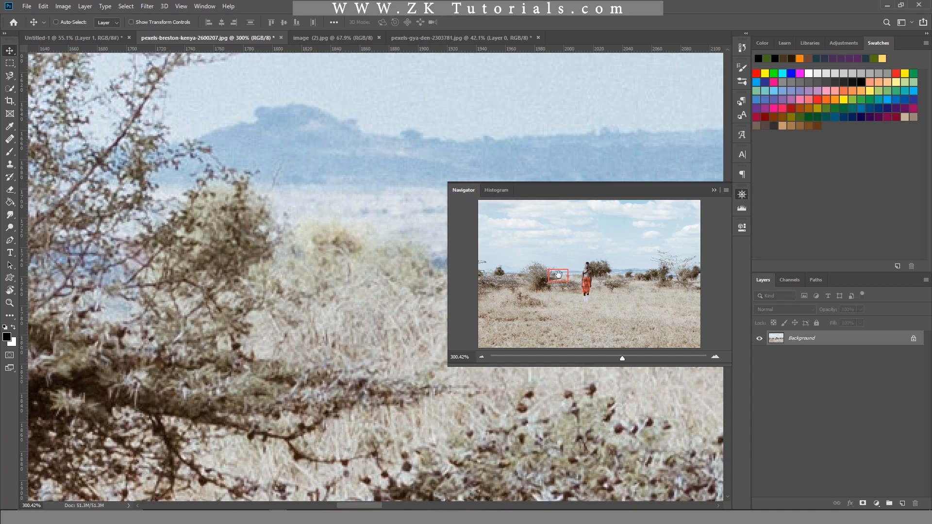
{"action": "left_click", "coordinate": [514, 280]}
{"action": "left_click", "coordinate": [551, 240]}
{"action": "left_click", "coordinate": [624, 249]}
{"action": "left_click", "coordinate": [653, 222]}
{"action": "left_click", "coordinate": [582, 217]}
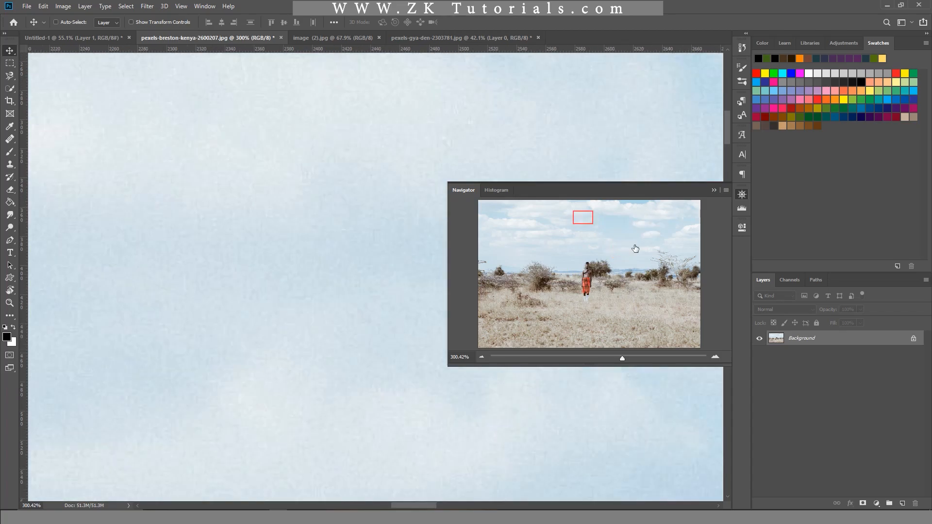
{"action": "left_click", "coordinate": [563, 210]}
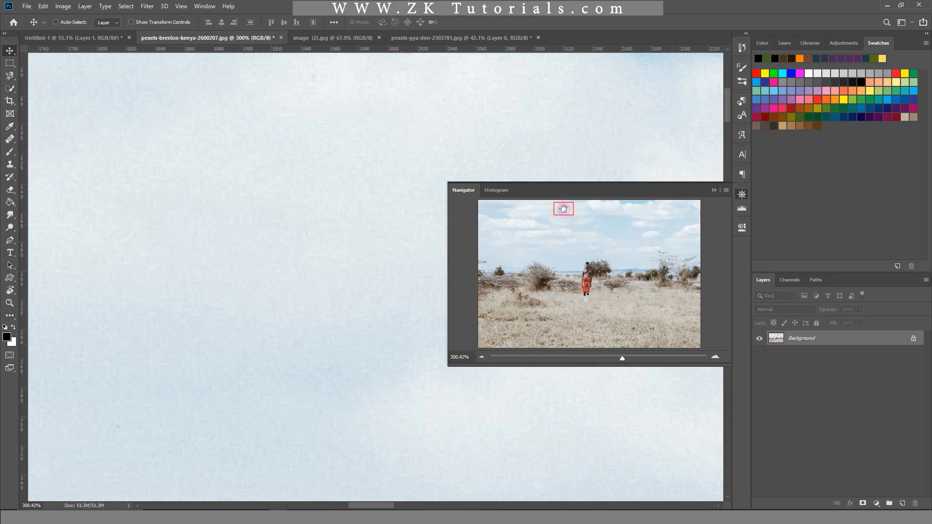
{"action": "left_click", "coordinate": [667, 257]}
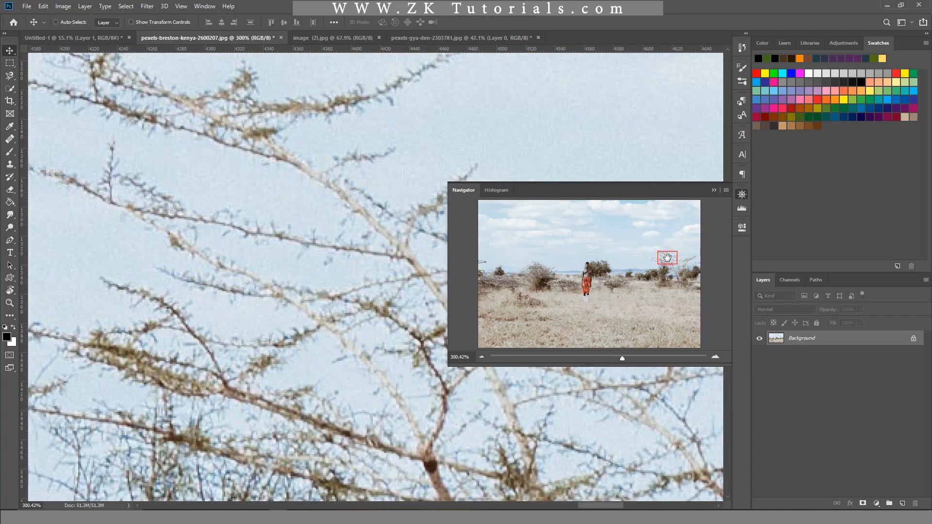
- Vary the photo's zoom with the Navigator, finishing at 100%, and hide the Navigator
{"action": "scroll", "coordinate": [669, 263], "scroll_direction": "up", "scroll_amount": 10}
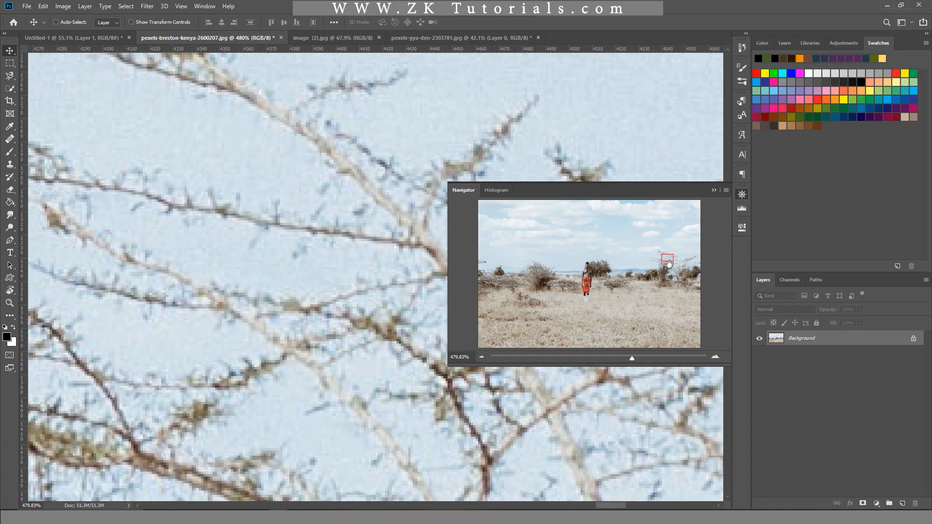
{"action": "left_click_drag", "start_coordinate": [669, 259], "coordinate": [543, 227]}
{"action": "left_click", "coordinate": [561, 359]}
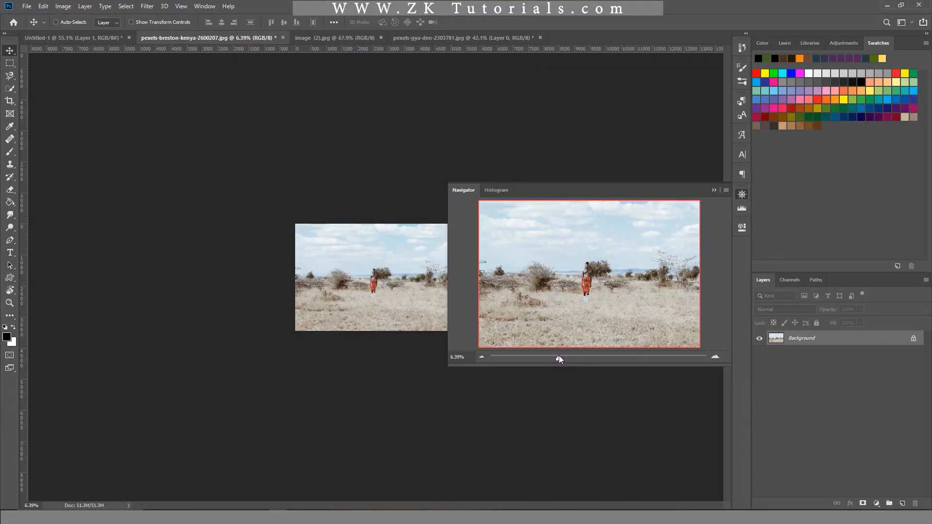
{"action": "left_click", "coordinate": [601, 356]}
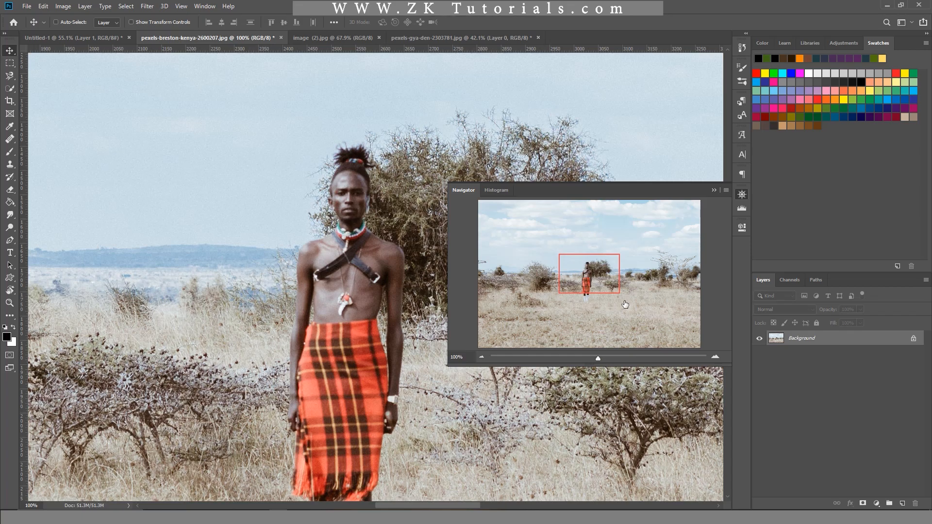
{"action": "left_click", "coordinate": [715, 190]}
- Switch to image (2).jpg and use the Navigator to view the setting sun at about 406% zoom
{"action": "left_click", "coordinate": [315, 41]}
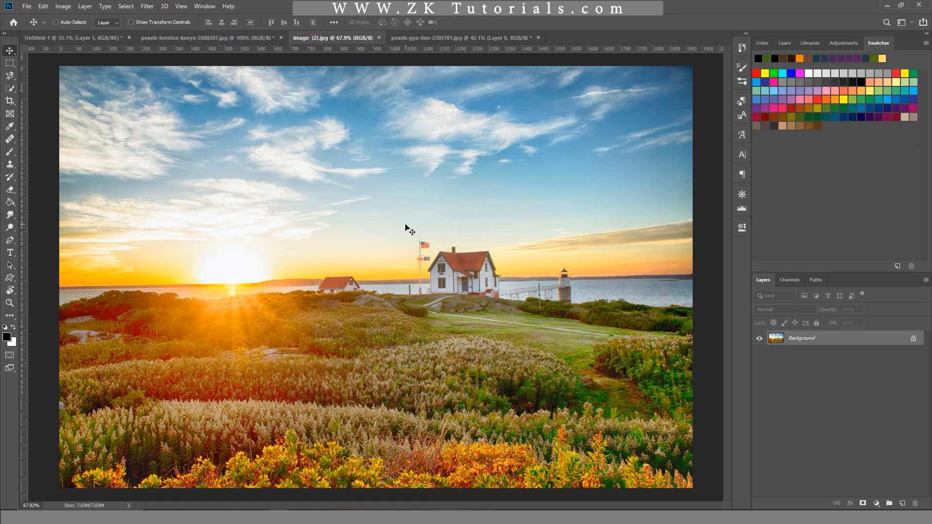
{"action": "left_click", "coordinate": [741, 195]}
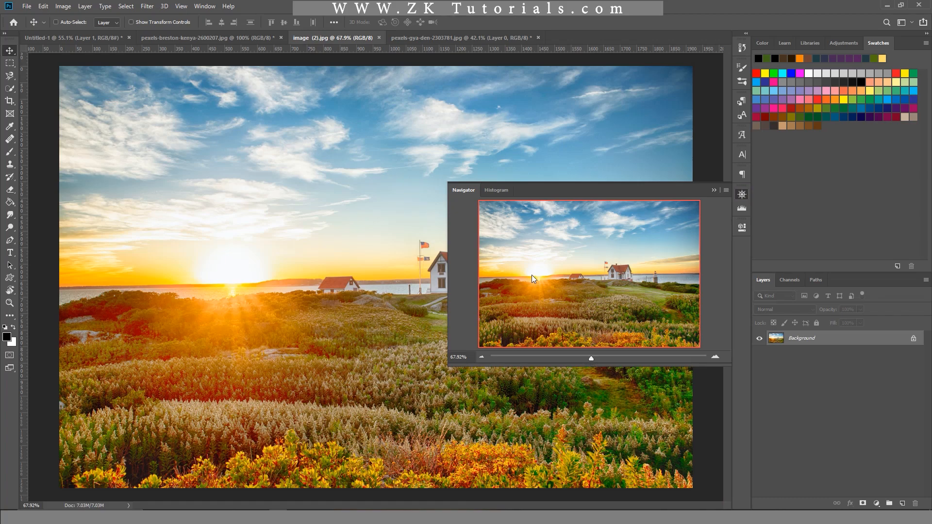
{"action": "left_click_drag", "start_coordinate": [591, 358], "coordinate": [629, 358]}
{"action": "left_click_drag", "start_coordinate": [587, 279], "coordinate": [531, 271]}
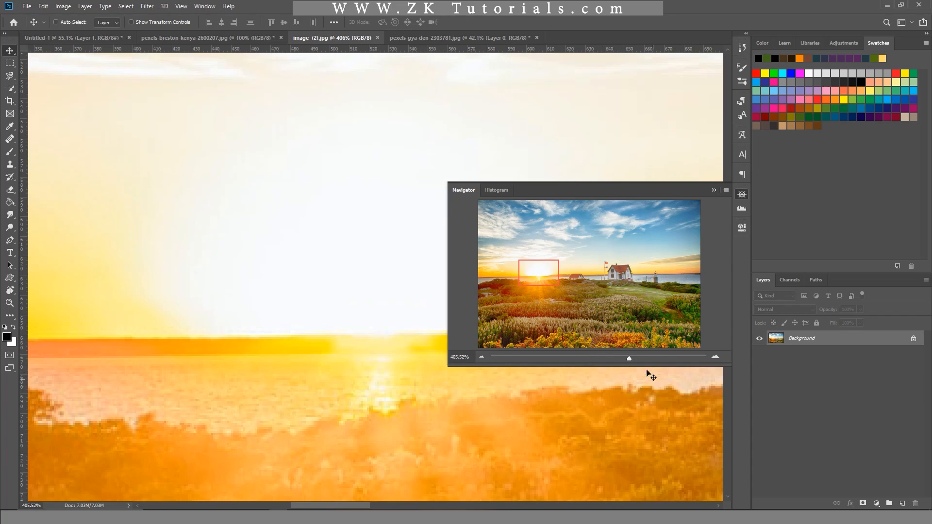
- Undock the Navigator and use it to view the flags beside the house at about 983% zoom
{"action": "left_click_drag", "start_coordinate": [629, 359], "coordinate": [644, 360]}
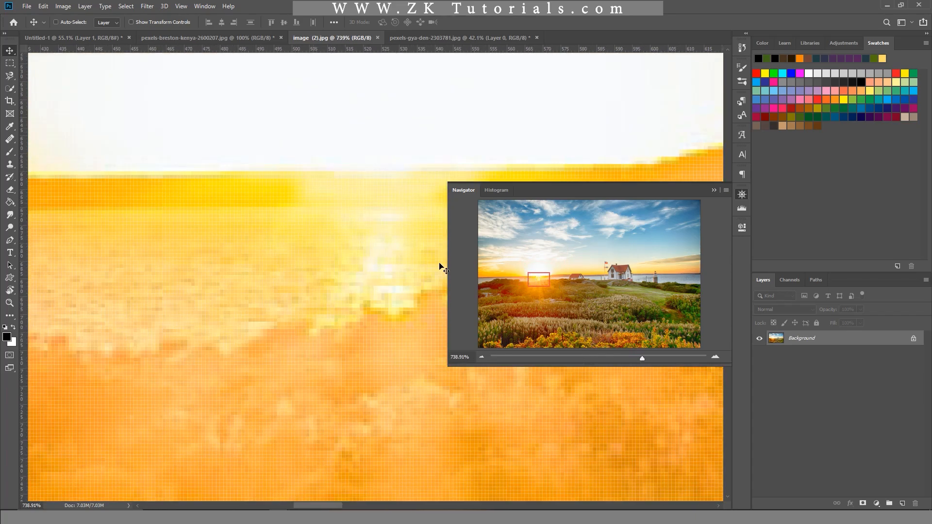
{"action": "left_click_drag", "start_coordinate": [539, 275], "coordinate": [601, 267]}
{"action": "left_click_drag", "start_coordinate": [586, 193], "coordinate": [255, 144]}
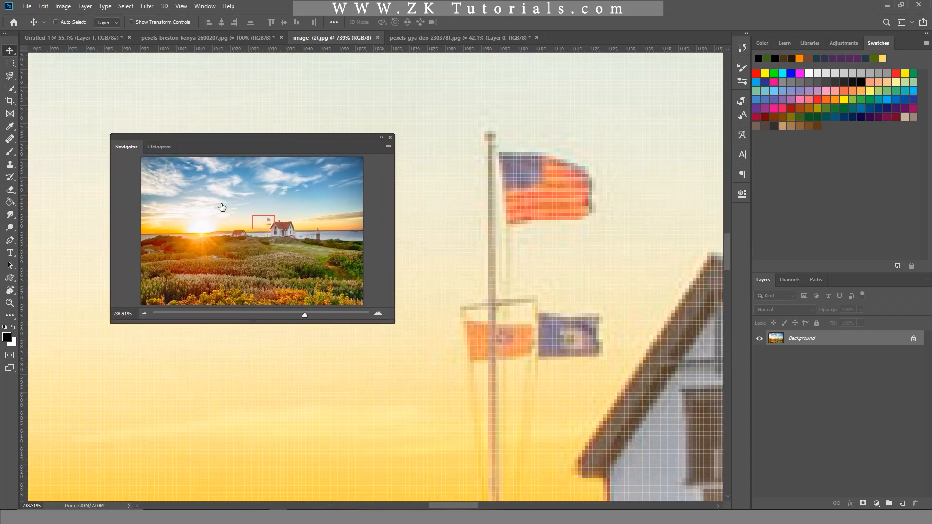
{"action": "scroll", "coordinate": [270, 226], "scroll_direction": "up", "scroll_amount": 3}
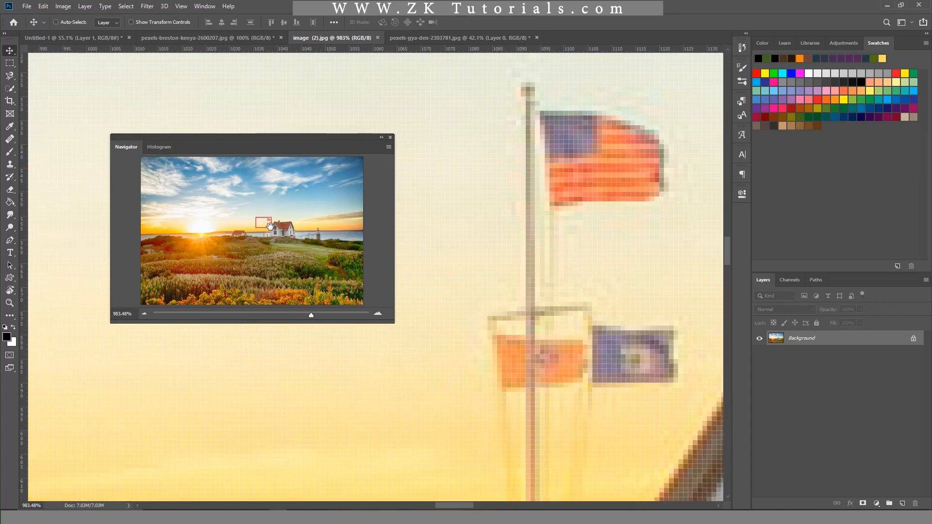
- Examine the foreground flowers, view the sunset sky at about 91% zoom through the Navigator, and close it
{"action": "left_click_drag", "start_coordinate": [268, 224], "coordinate": [284, 289]}
{"action": "scroll", "coordinate": [284, 288], "scroll_direction": "down", "scroll_amount": 10}
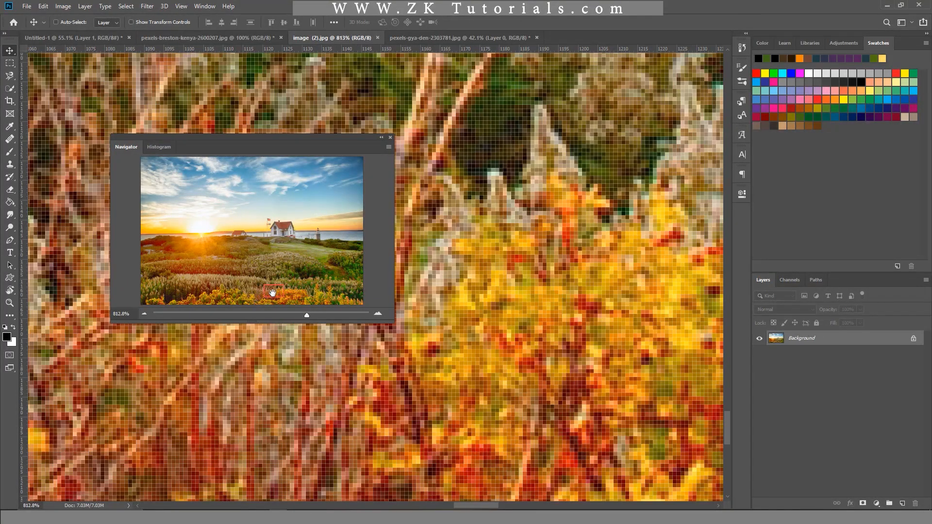
{"action": "scroll", "coordinate": [275, 291], "scroll_direction": "down", "scroll_amount": 9}
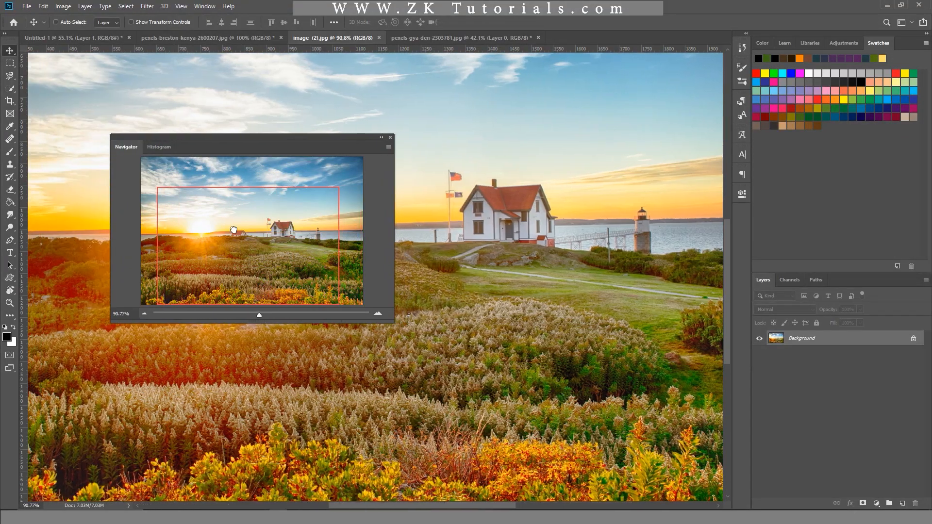
{"action": "left_click_drag", "start_coordinate": [234, 230], "coordinate": [258, 229]}
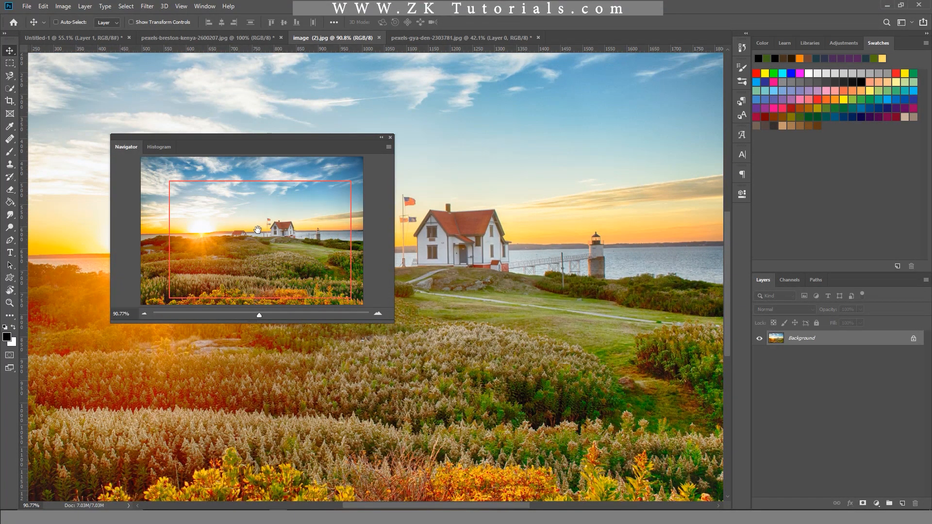
{"action": "left_click_drag", "start_coordinate": [241, 232], "coordinate": [202, 182]}
{"action": "left_click", "coordinate": [390, 137]}
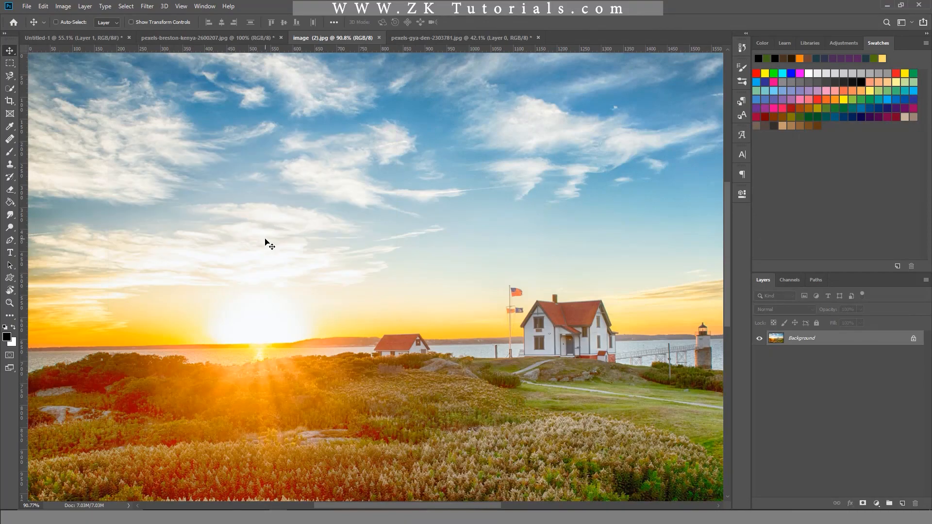
- Zoom the landscape in to 300% and back out to 50%
{"action": "key", "text": "ctrl+plus"}
{"action": "key", "text": "ctrl+plus"}
{"action": "key", "text": "ctrl+plus"}
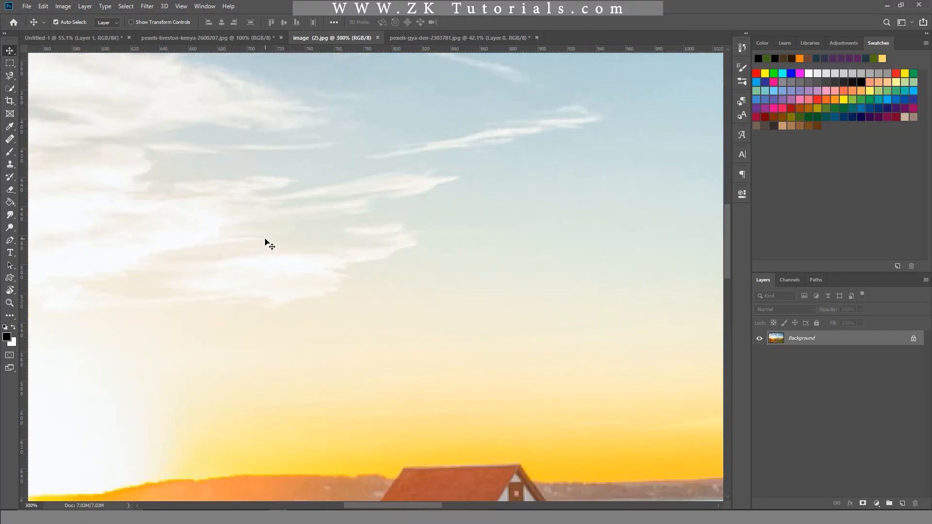
{"action": "key", "text": "ctrl+minus"}
{"action": "key", "text": "ctrl+minus"}
{"action": "key", "text": "ctrl+minus"}
{"action": "key", "text": "ctrl+minus"}
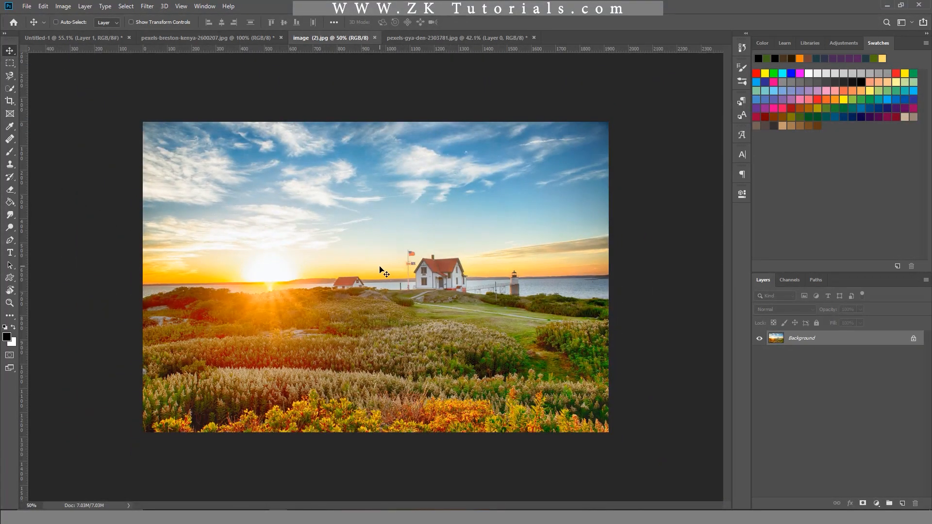
- Zoom the landscape in to about 89% and far out, and fit the whole image in the window
{"action": "scroll", "coordinate": [380, 270], "scroll_direction": "up", "scroll_amount": 5}
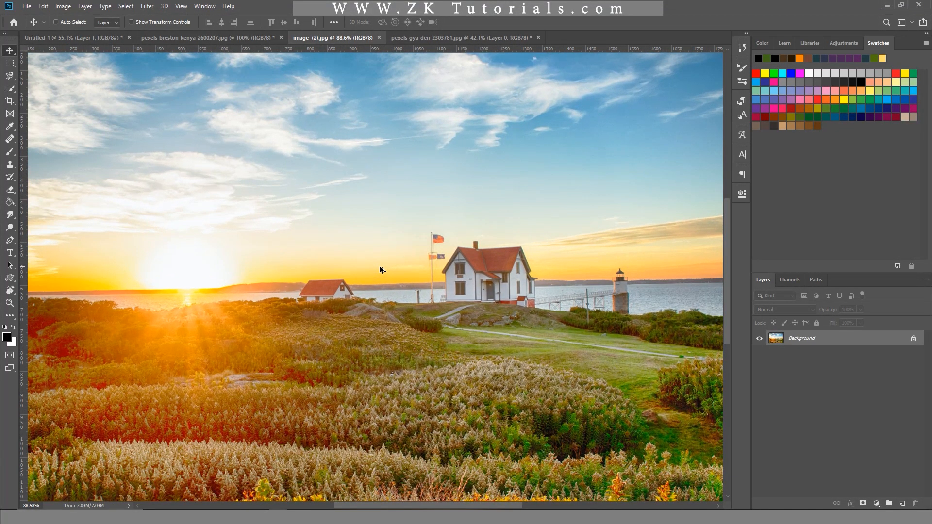
{"action": "scroll", "coordinate": [380, 268], "scroll_direction": "down", "scroll_amount": 12}
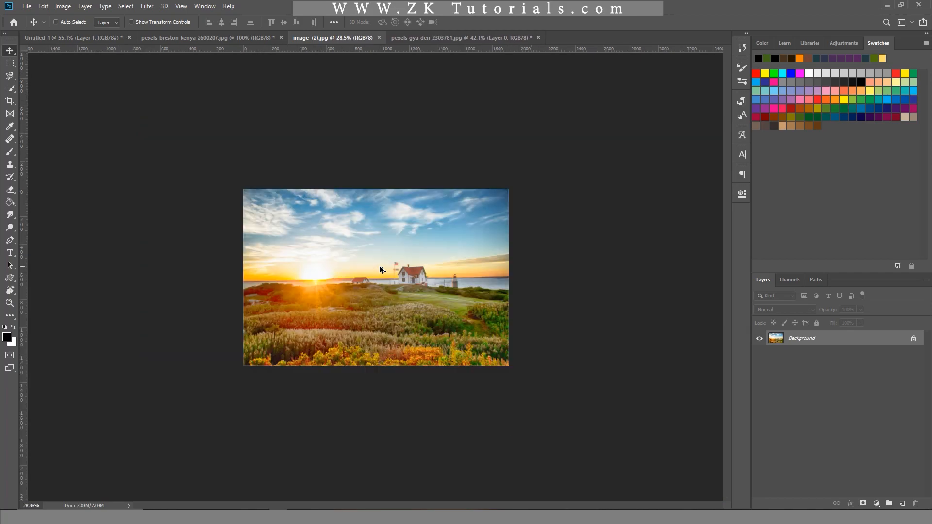
{"action": "scroll", "coordinate": [380, 269], "scroll_direction": "down", "scroll_amount": 3}
{"action": "scroll", "coordinate": [375, 285], "scroll_direction": "down", "scroll_amount": 6}
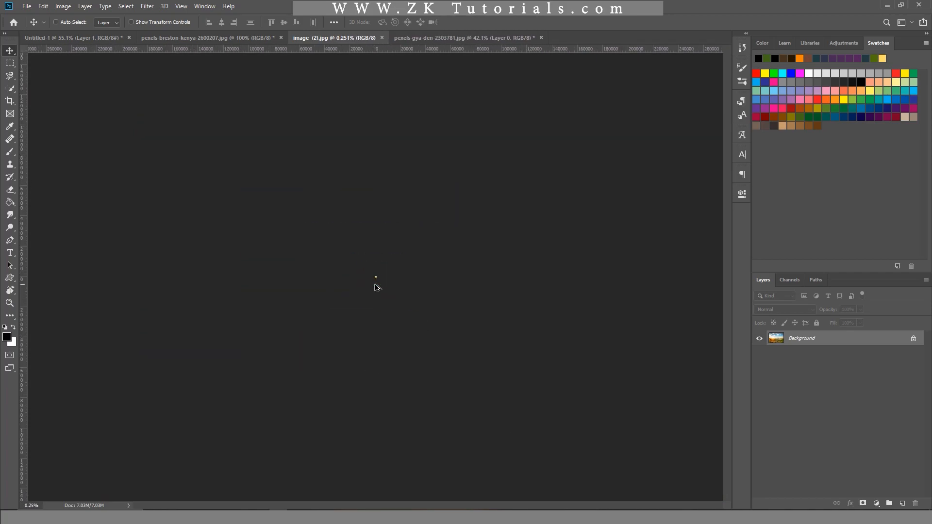
{"action": "key", "text": "ctrl+0"}
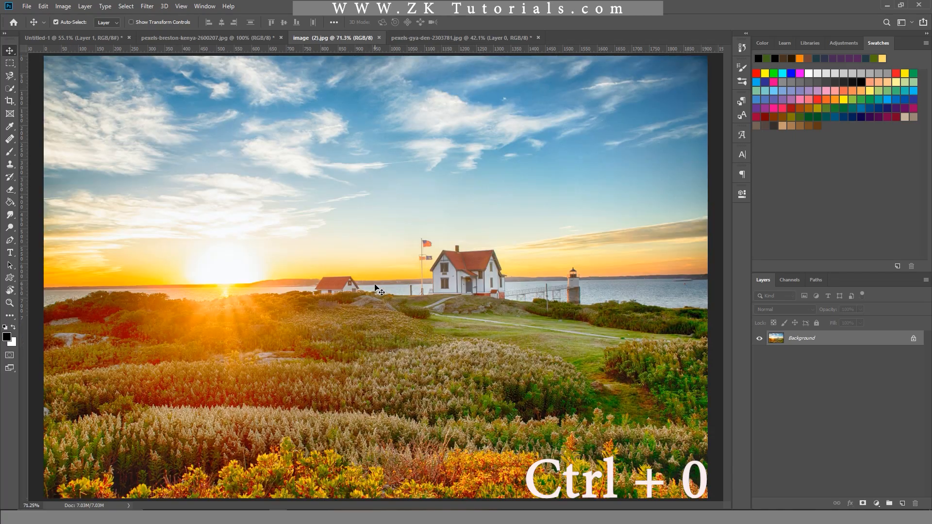